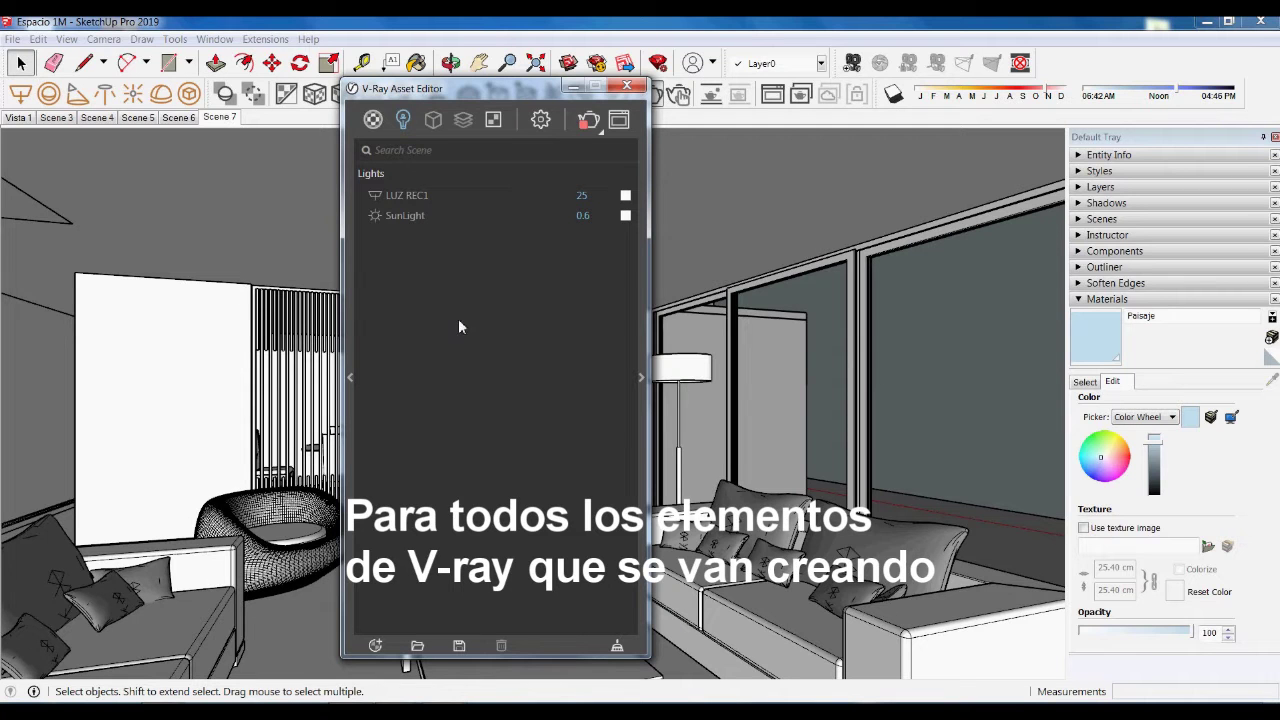
Show the material library in the V-Ray Asset Editor and search it for FABR.
left_click(349, 377)
left_click_drag(372, 95, 535, 118)
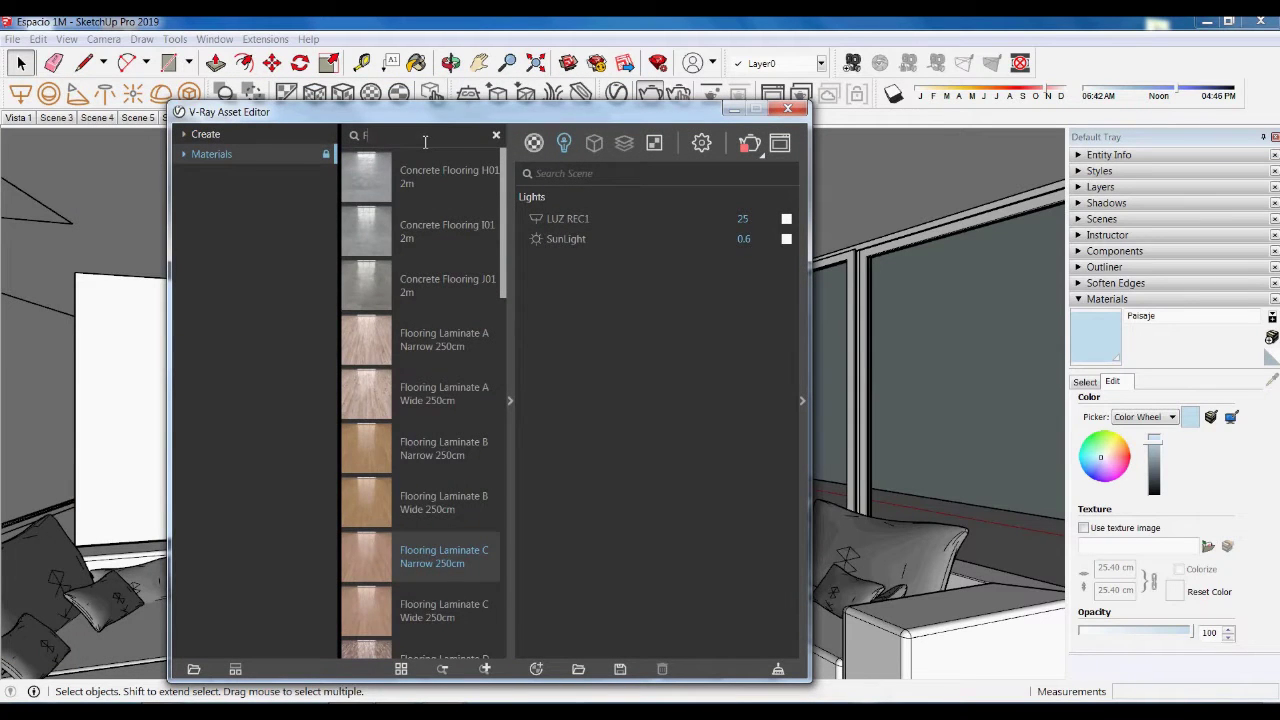
key("BackSpace")
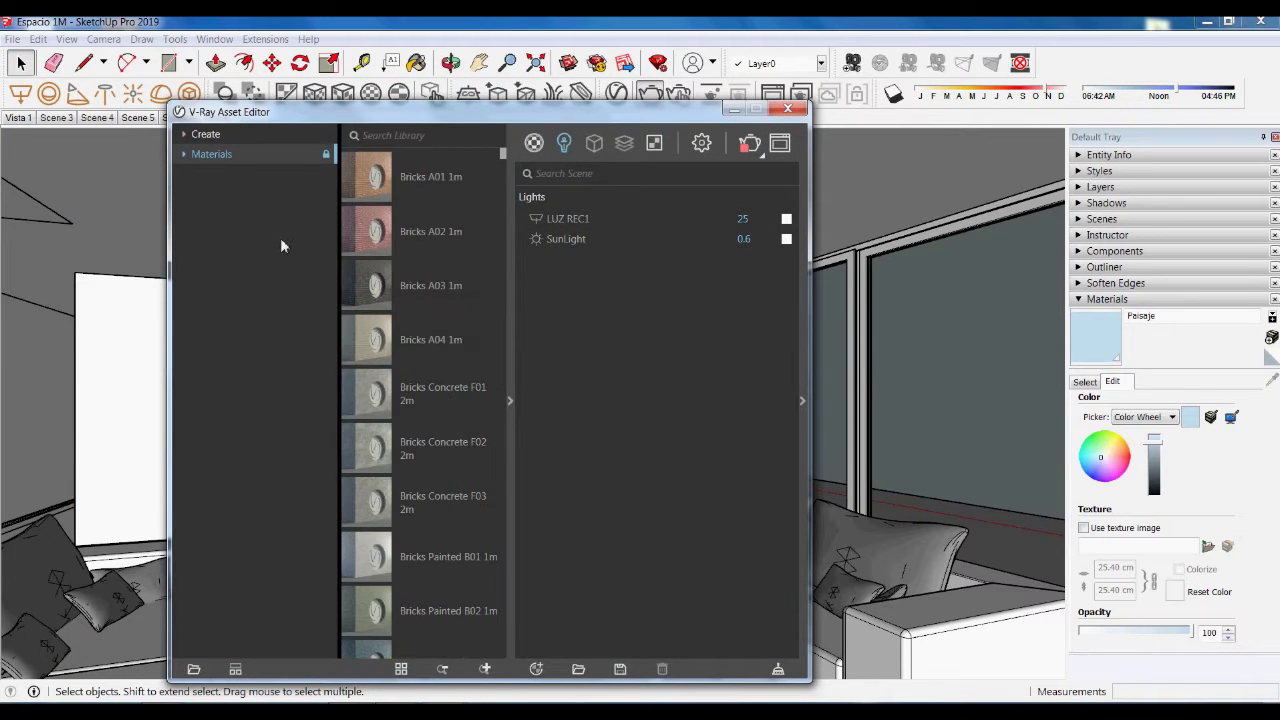
left_click(215, 155)
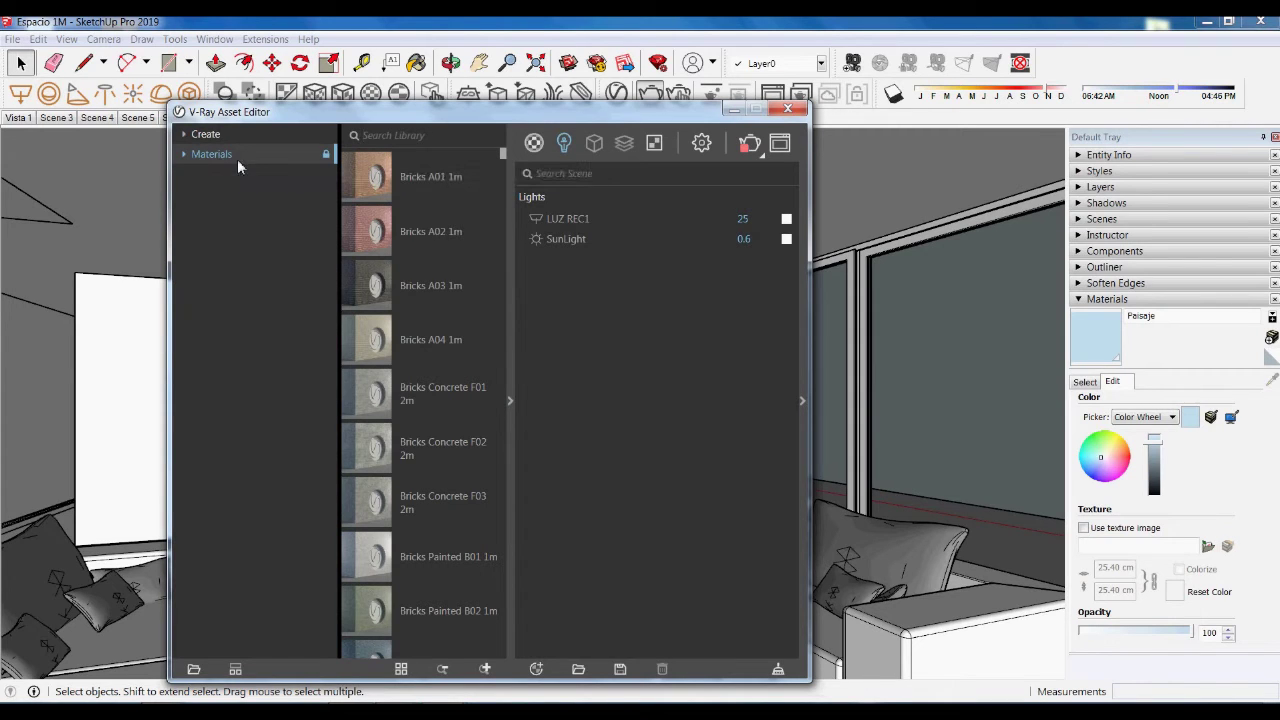
left_click(377, 140)
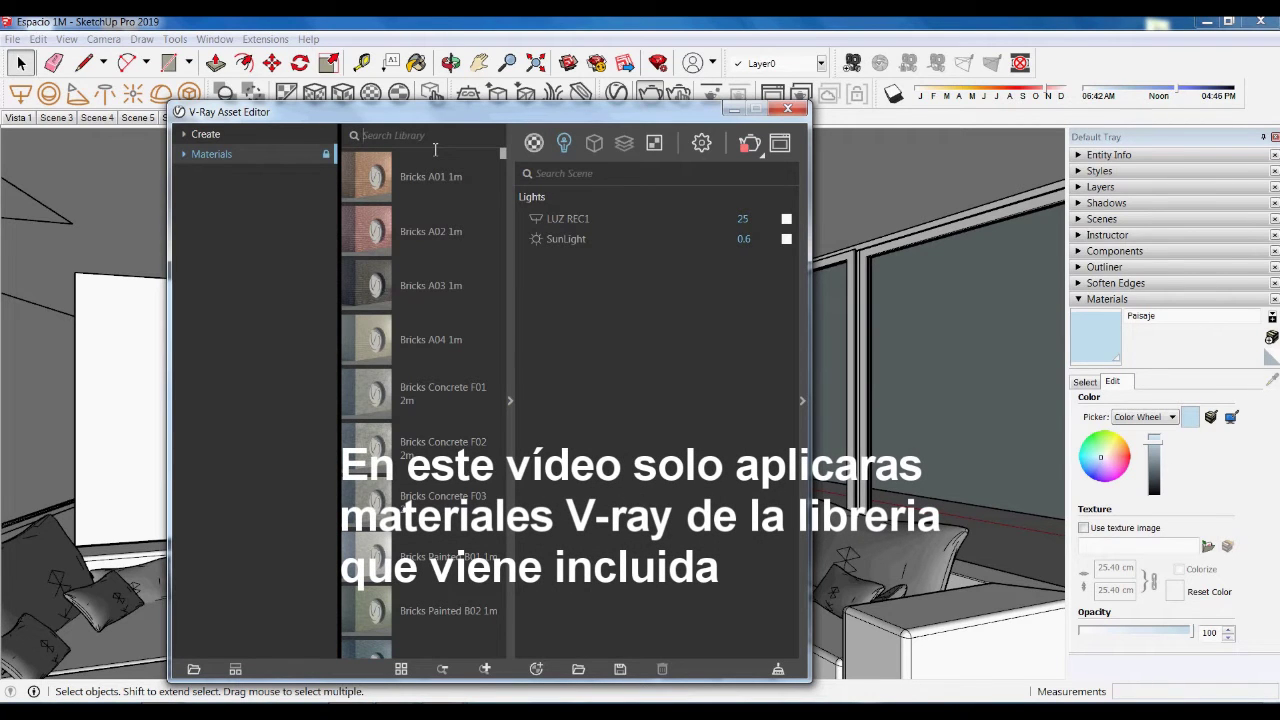
type("FABR")
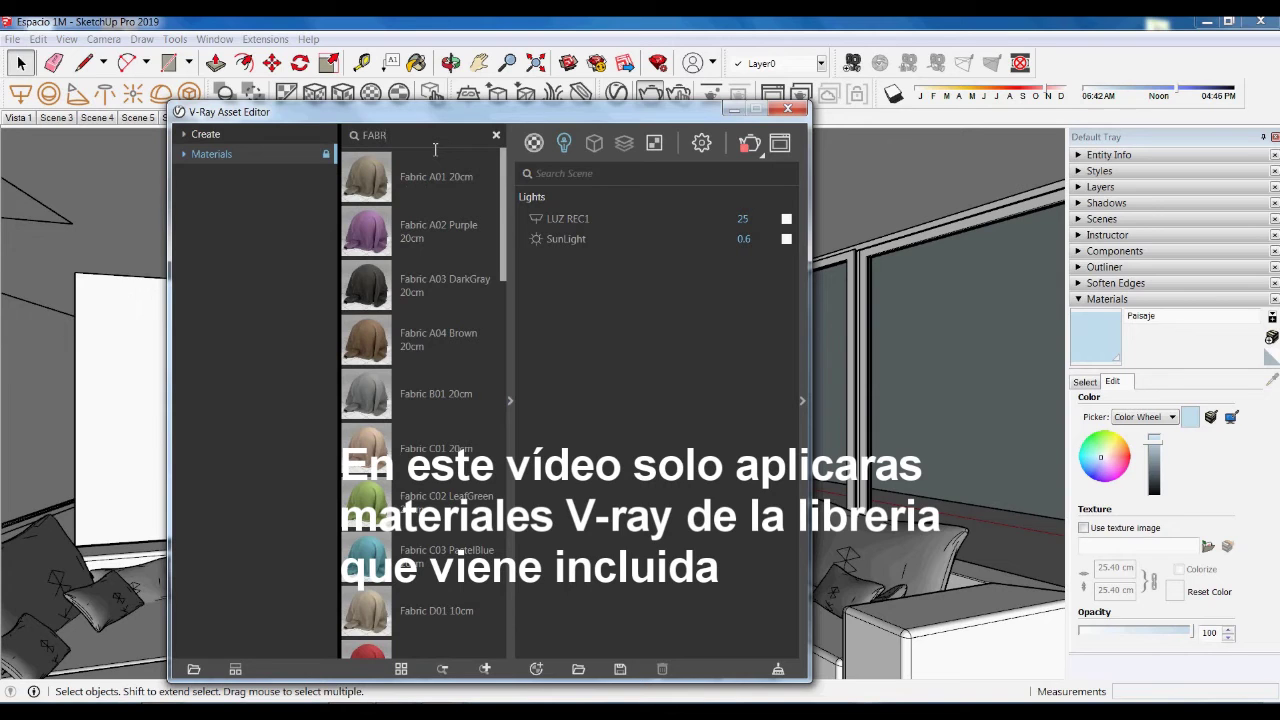
Add the Fabric A01 20cm library material to the scene's material list.
left_click(366, 180)
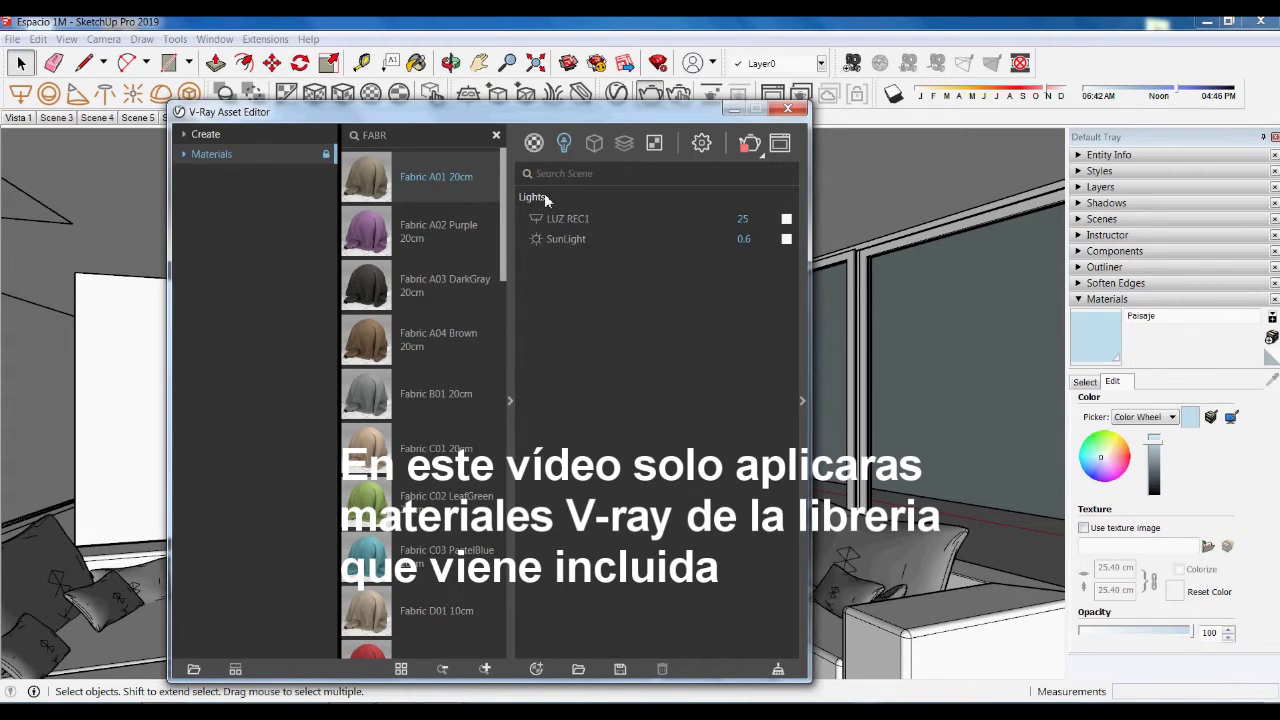
left_click(534, 144)
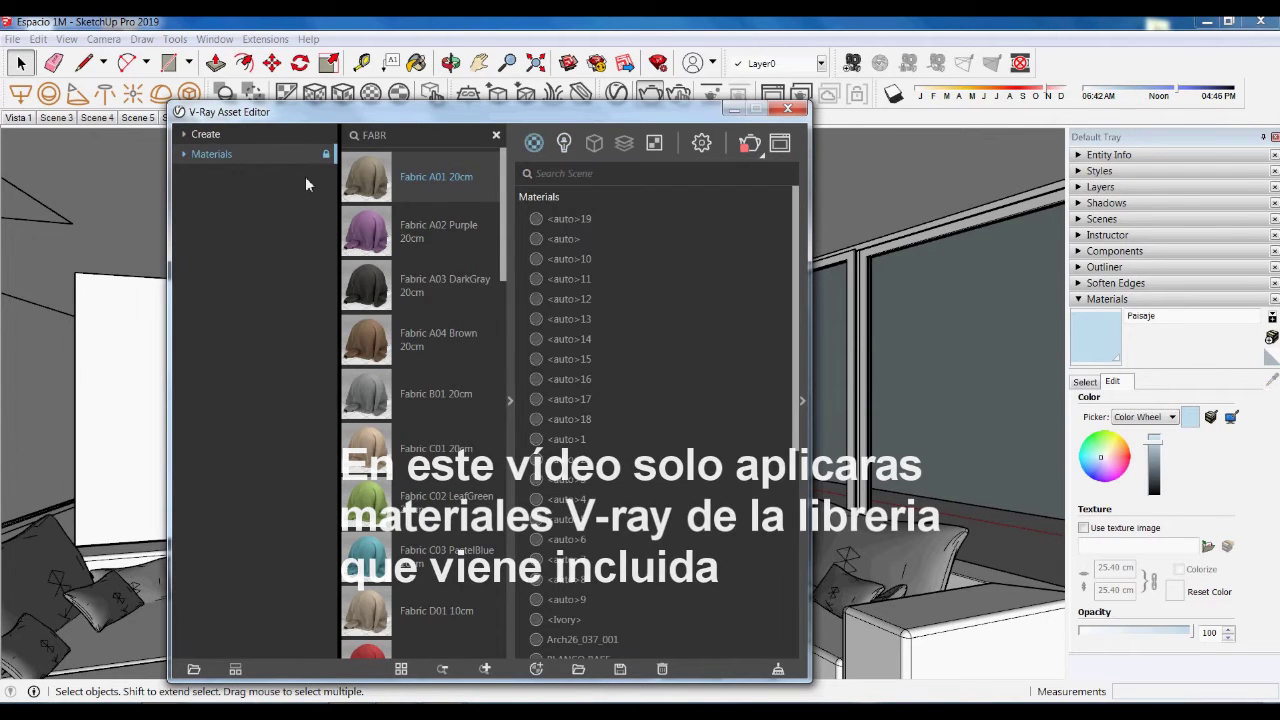
left_click_drag(382, 178, 688, 435)
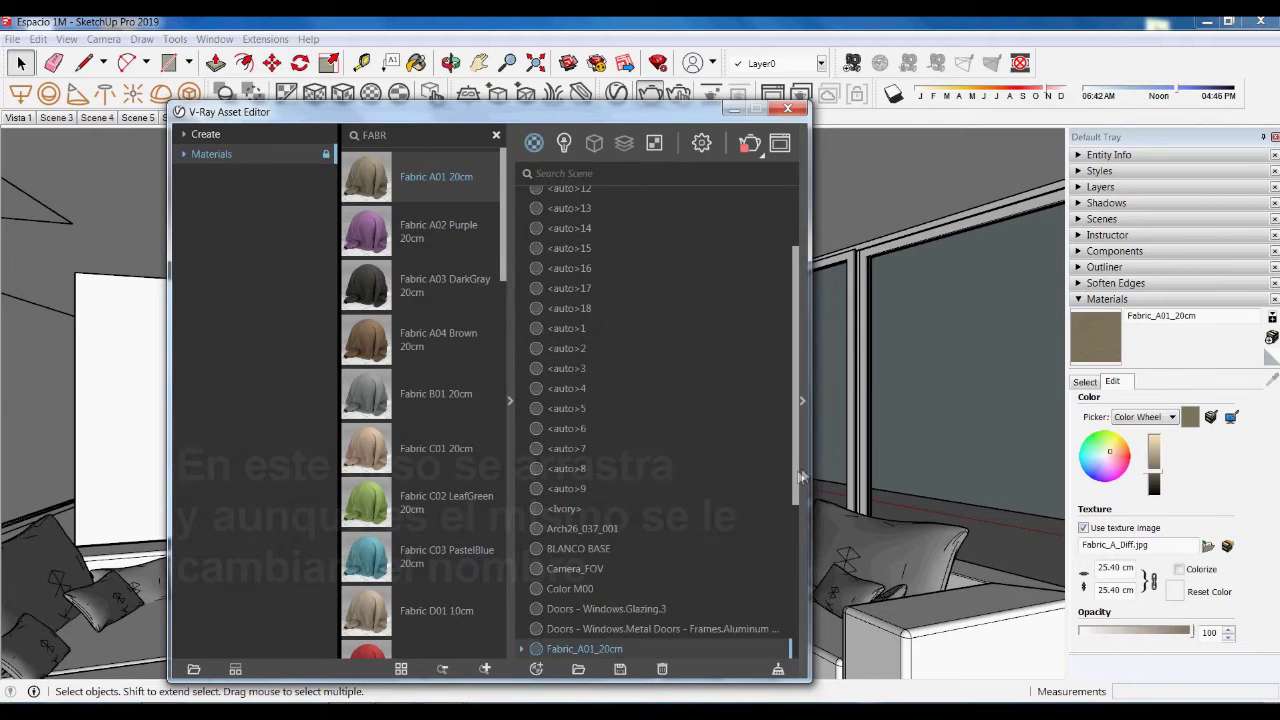
left_click_drag(797, 478, 798, 588)
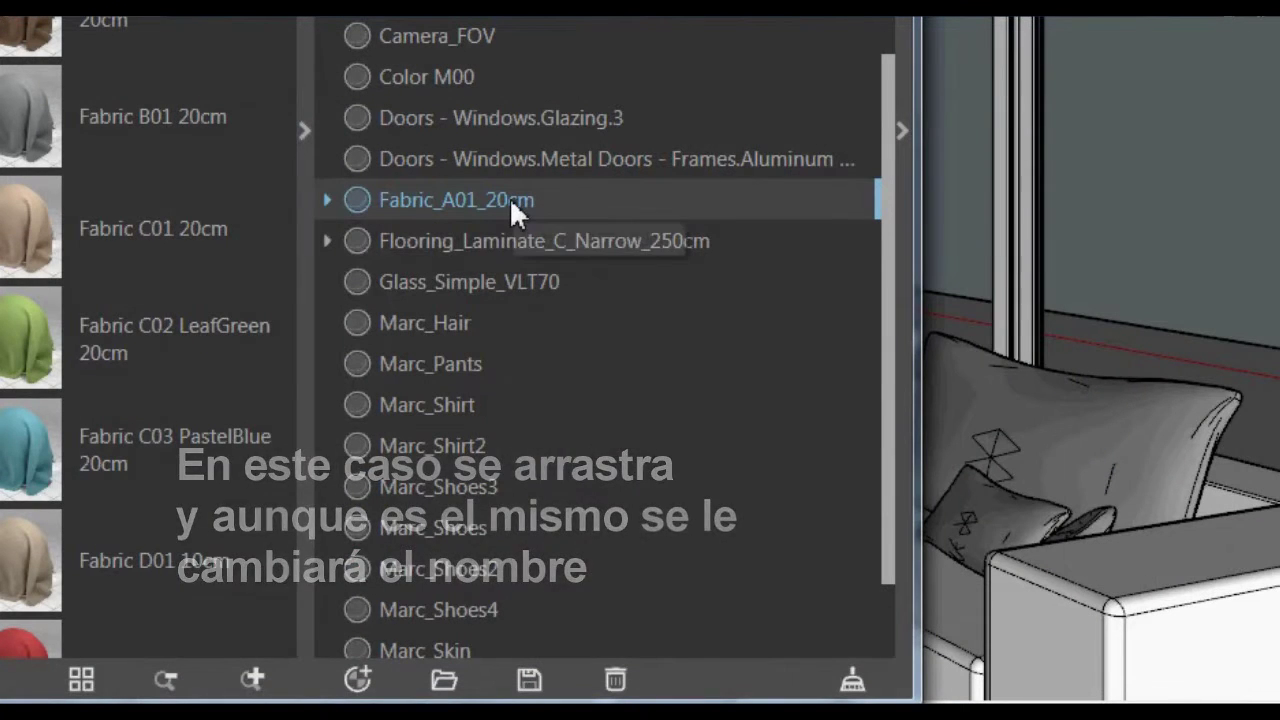
Rename the added Fabric_A01_20cm scene material as TELA SILLON INDIVIDUAL.
double_click(510, 200)
key("BackSpace")
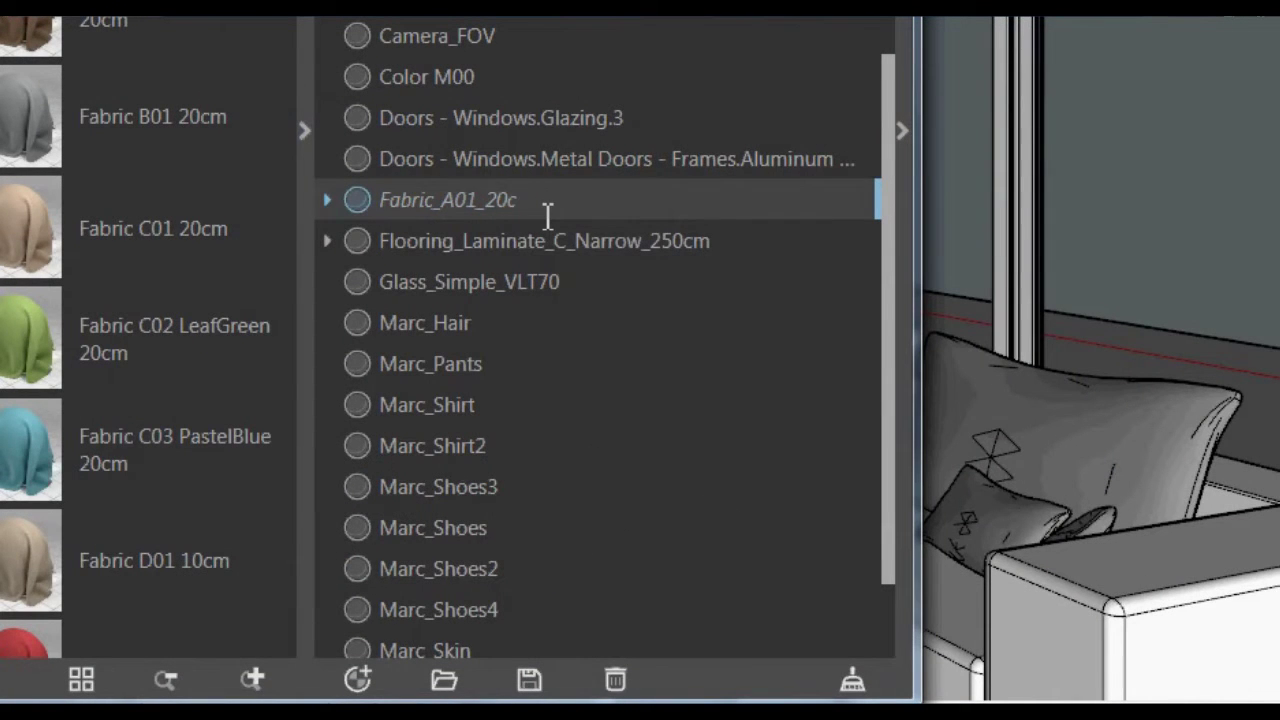
key("BackSpace")
key("BackSpace")
key("BackSpace")
key("BackSpace")
key("BackSpace")
key("BackSpace")
key("BackSpace")
key("BackSpace")
key("BackSpace")
key("BackSpace")
key("BackSpace")
key("BackSpace")
key("BackSpace")
key("BackSpace")
type("TE")
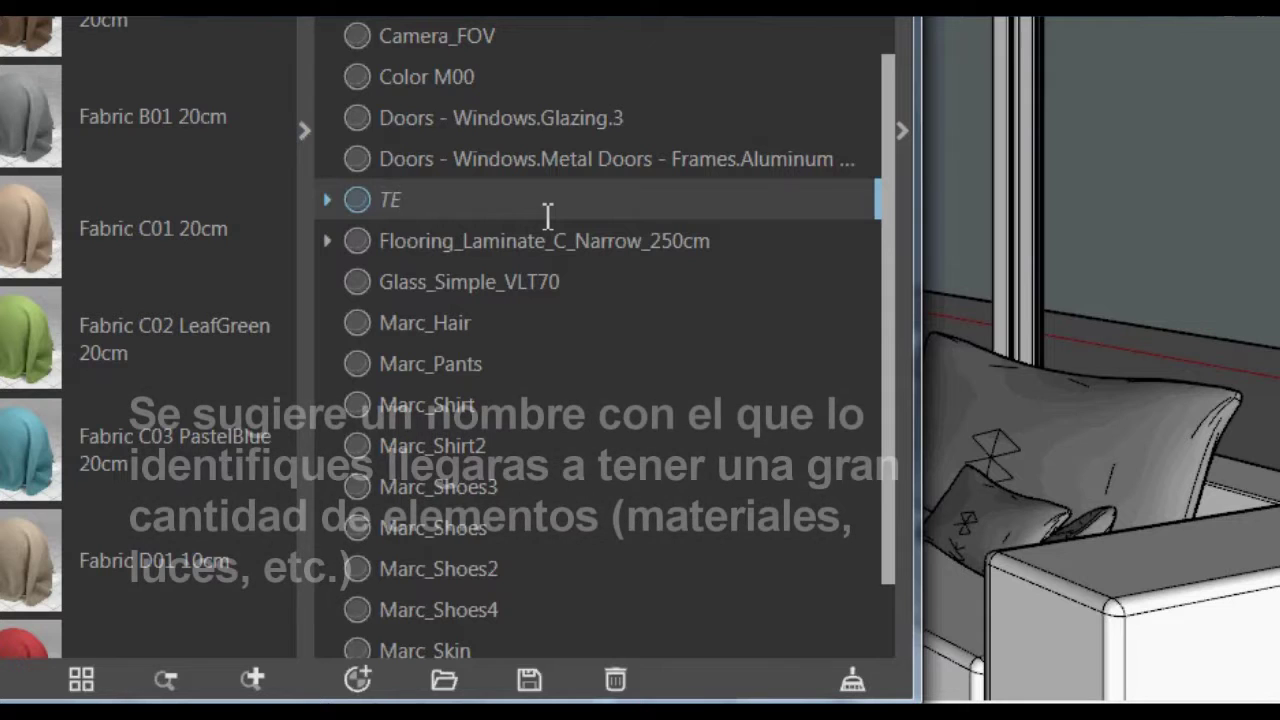
type("LA SiLLON ")
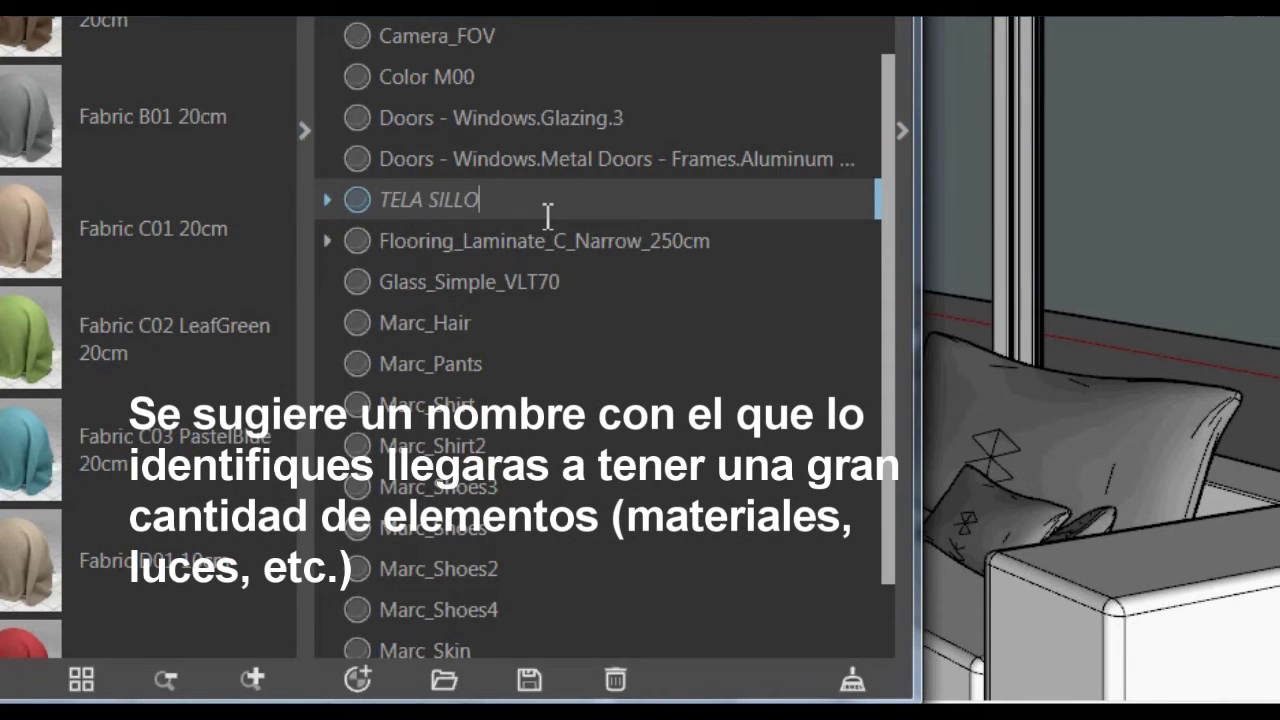
type("INDIVIDUAL")
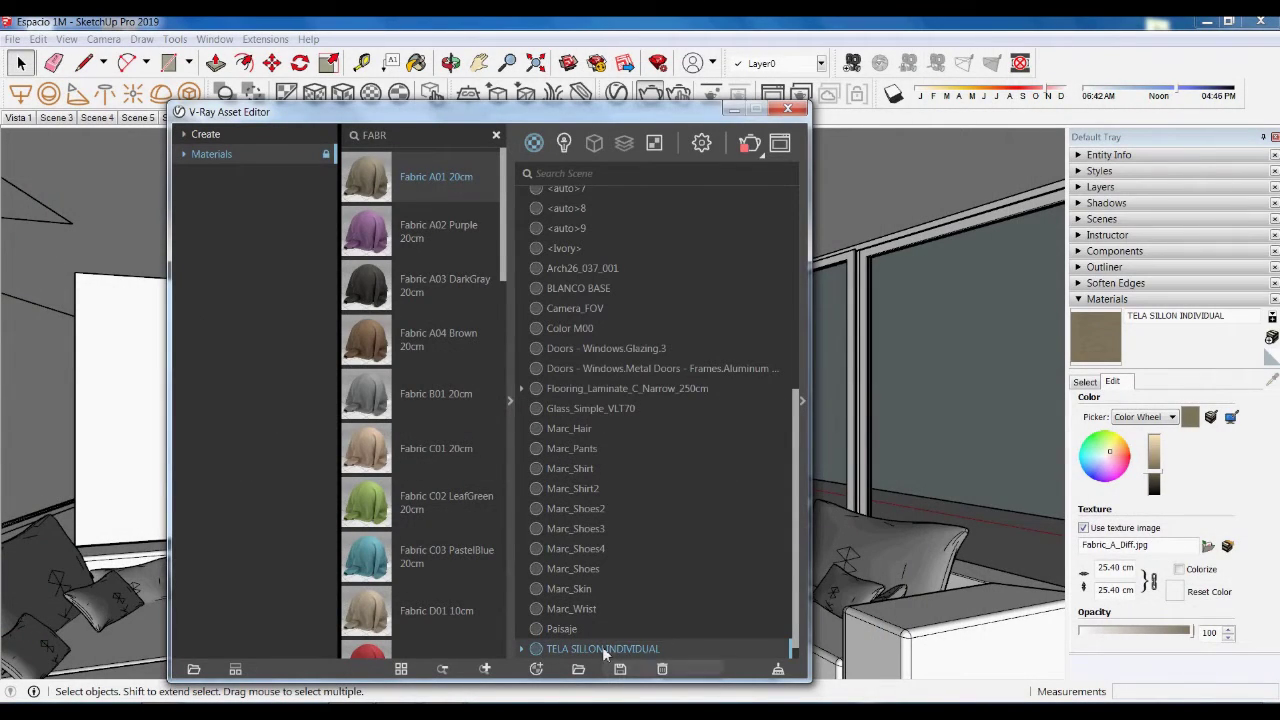
Apply the TELA SILLON INDIVIDUAL material to the layers 3D-TELA ASIENTO and 3D-TELA RESPALDO.
right_click(605, 650)
mouse_move(708, 530)
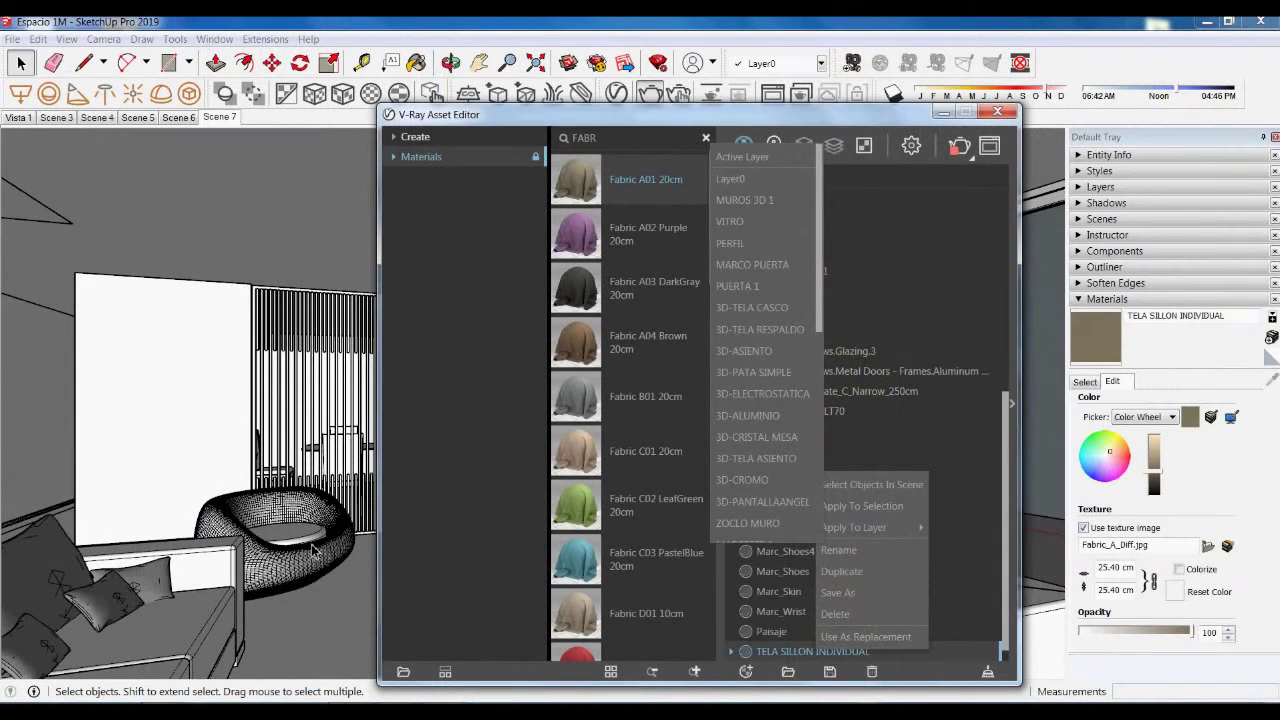
left_click(771, 462)
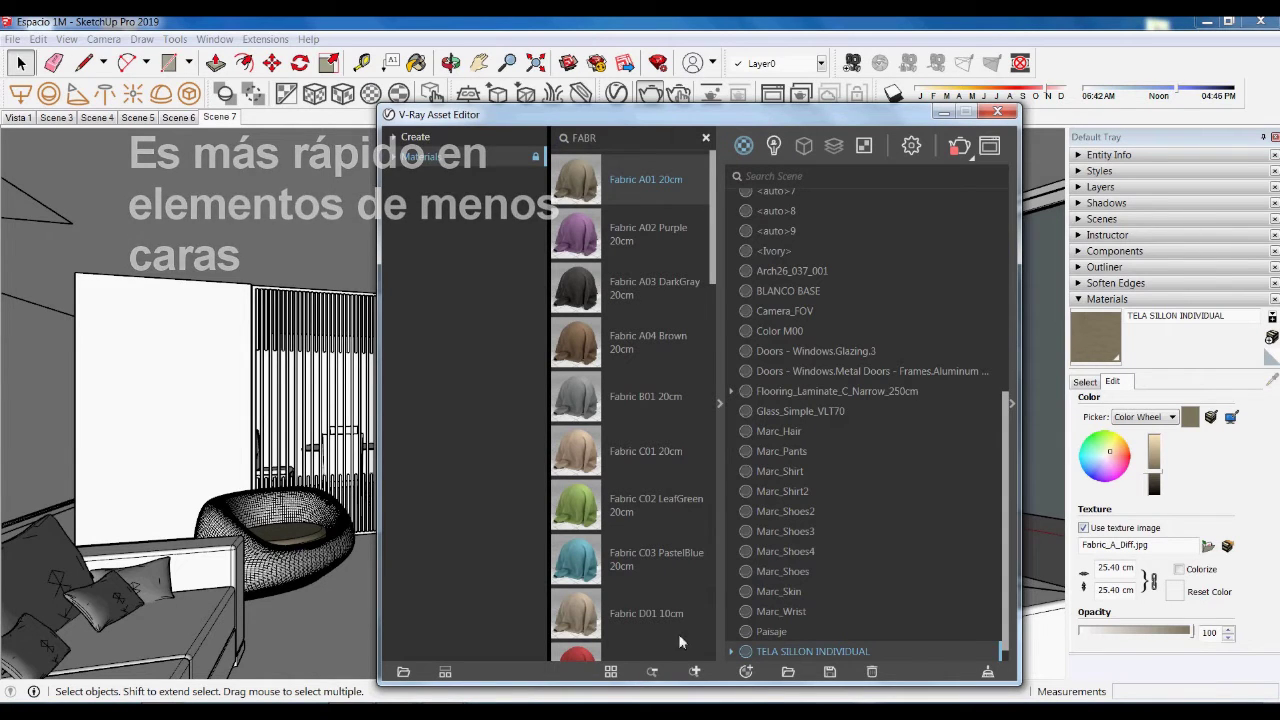
right_click(787, 657)
mouse_move(812, 530)
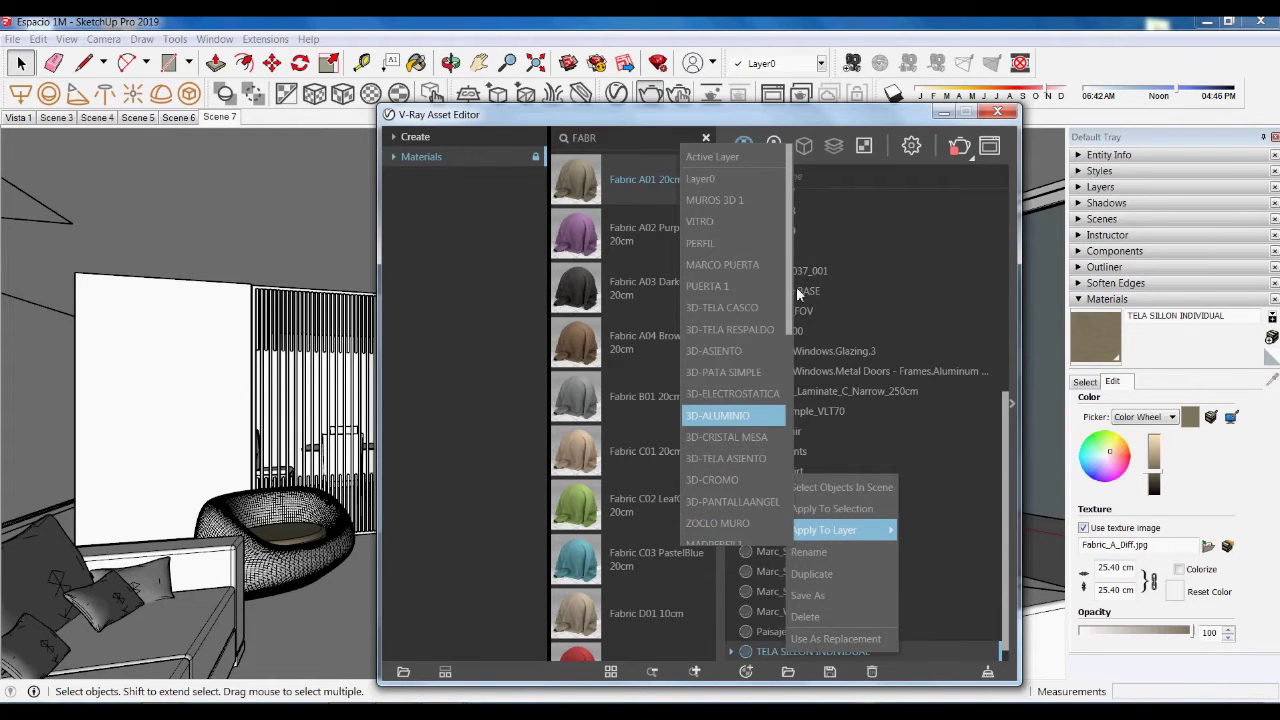
left_click(736, 331)
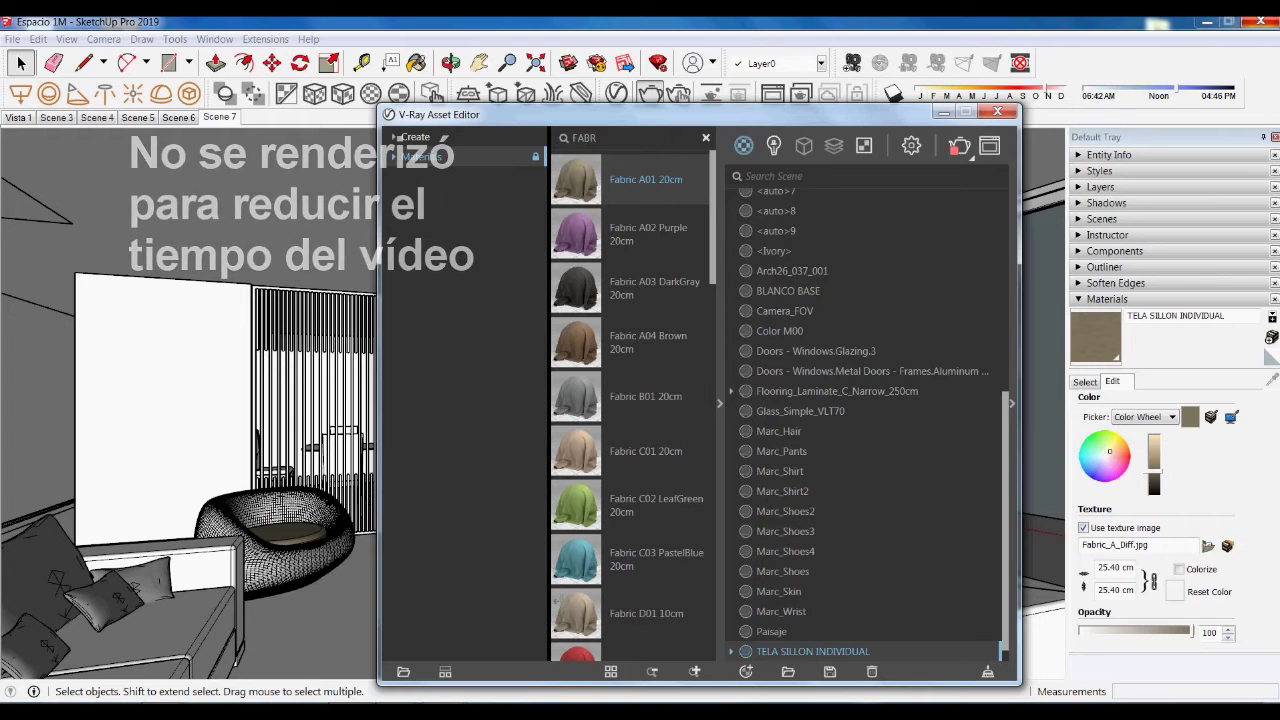
Examine the armchair fabric in the rendered image uno in the Windows photo viewer, and close the image.
mouse_move(444, 712)
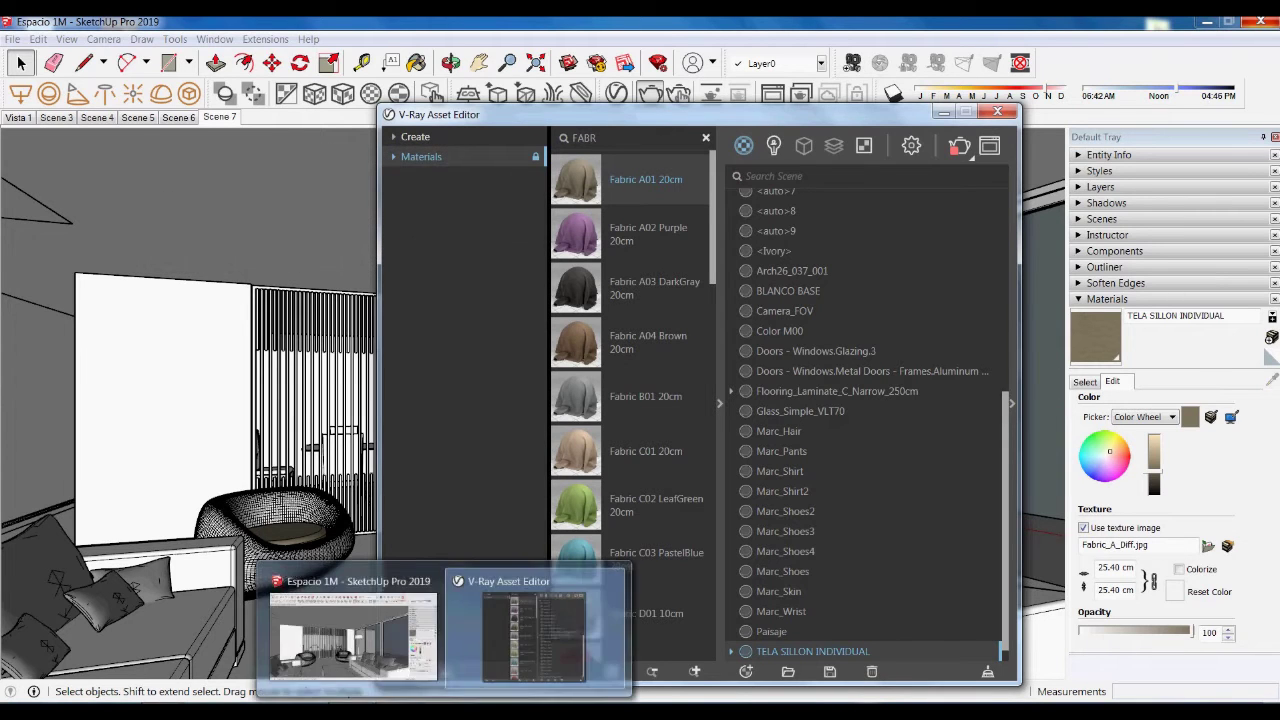
mouse_move(396, 712)
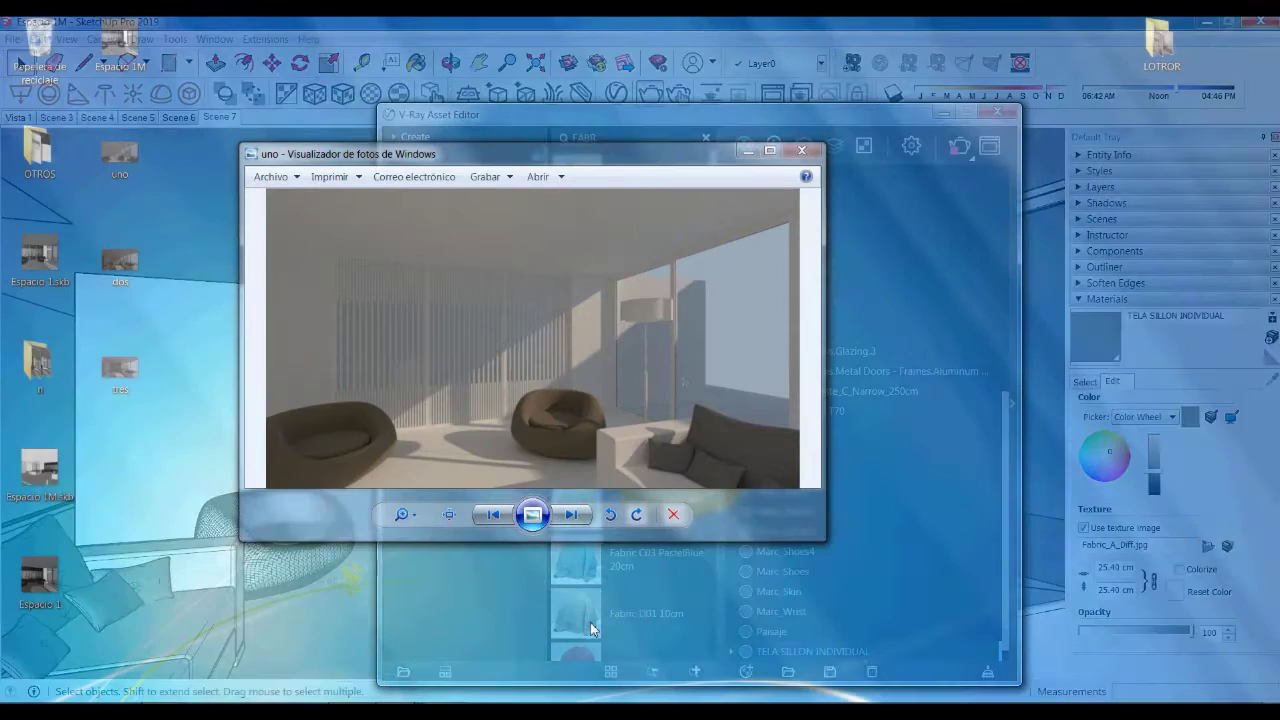
left_click(577, 630)
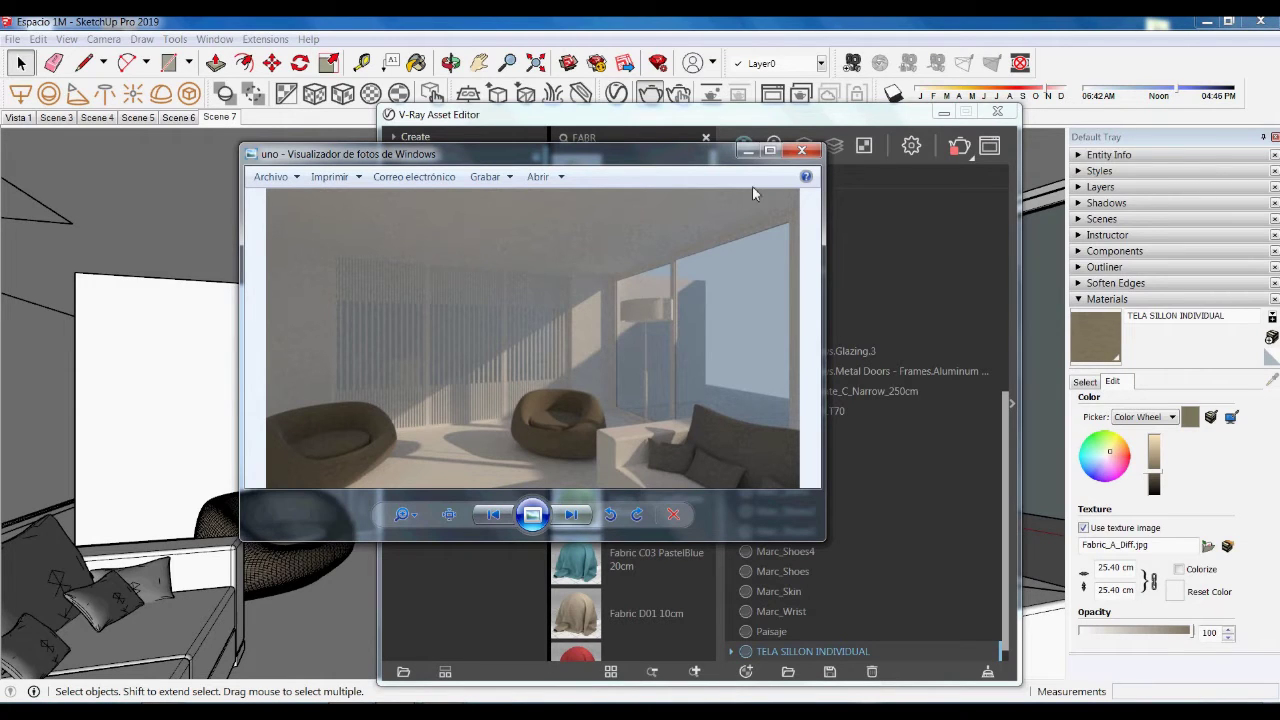
left_click(801, 151)
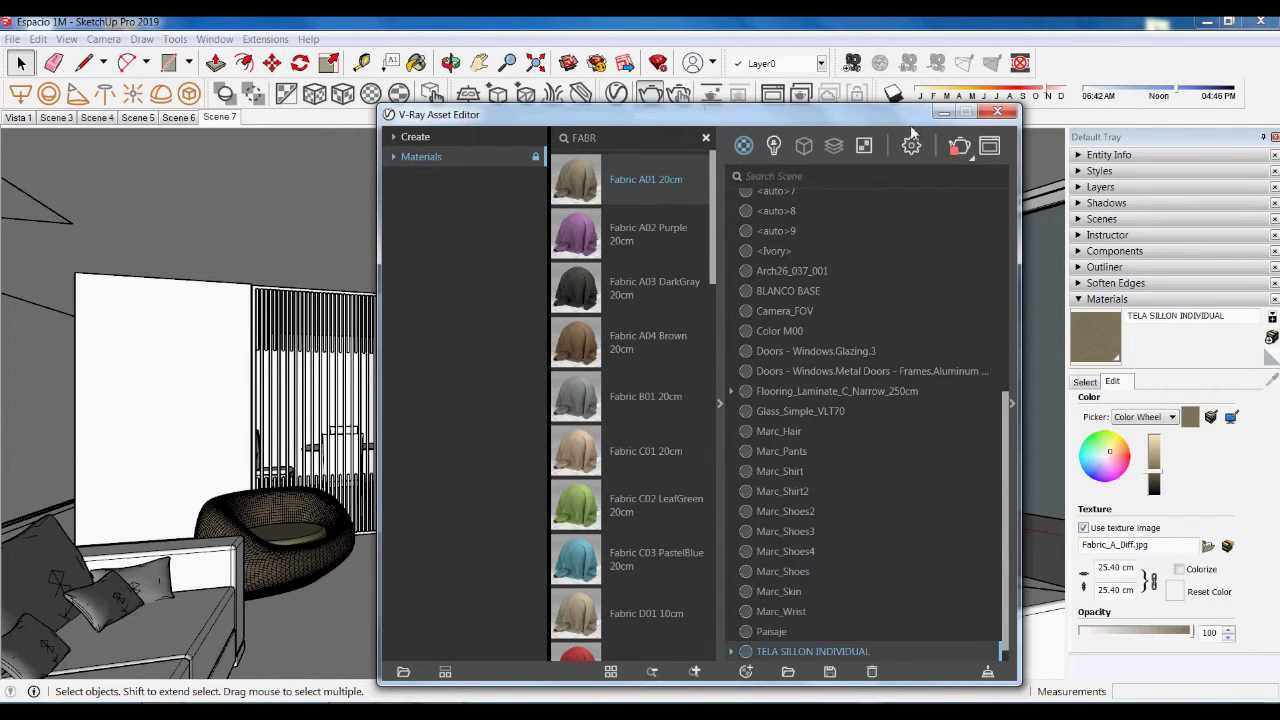
left_click(945, 114)
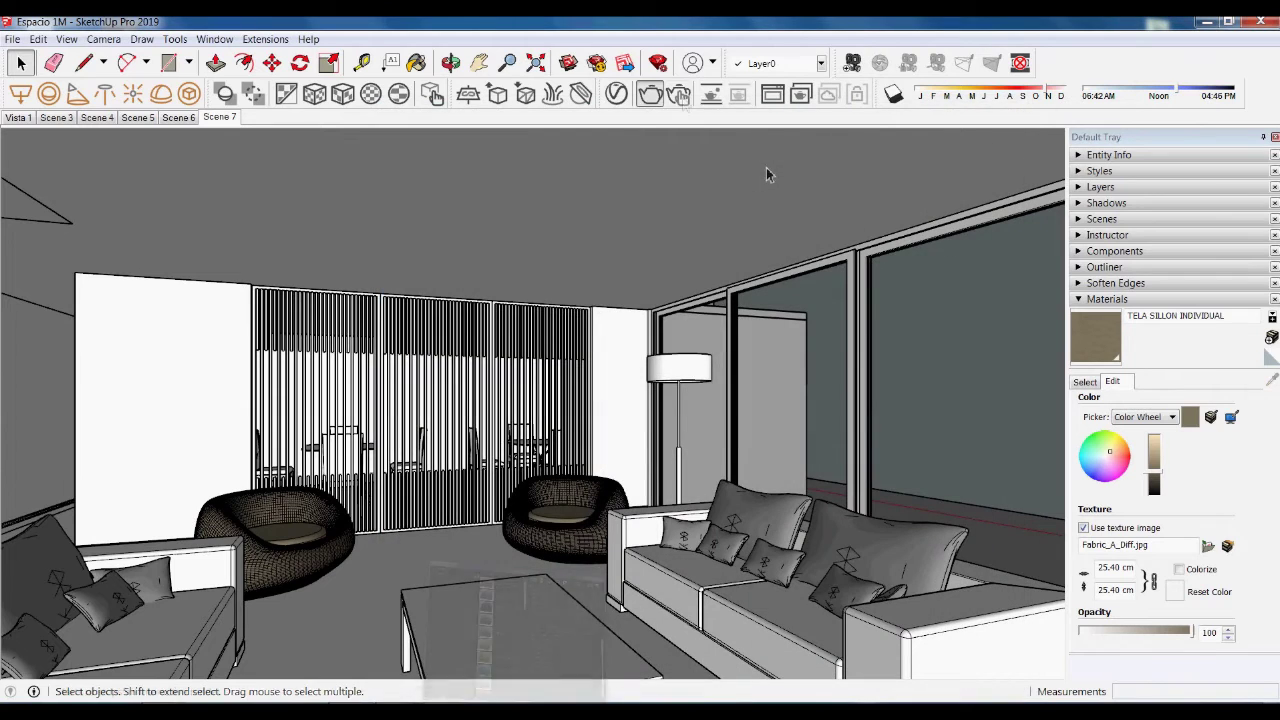
left_click(652, 98)
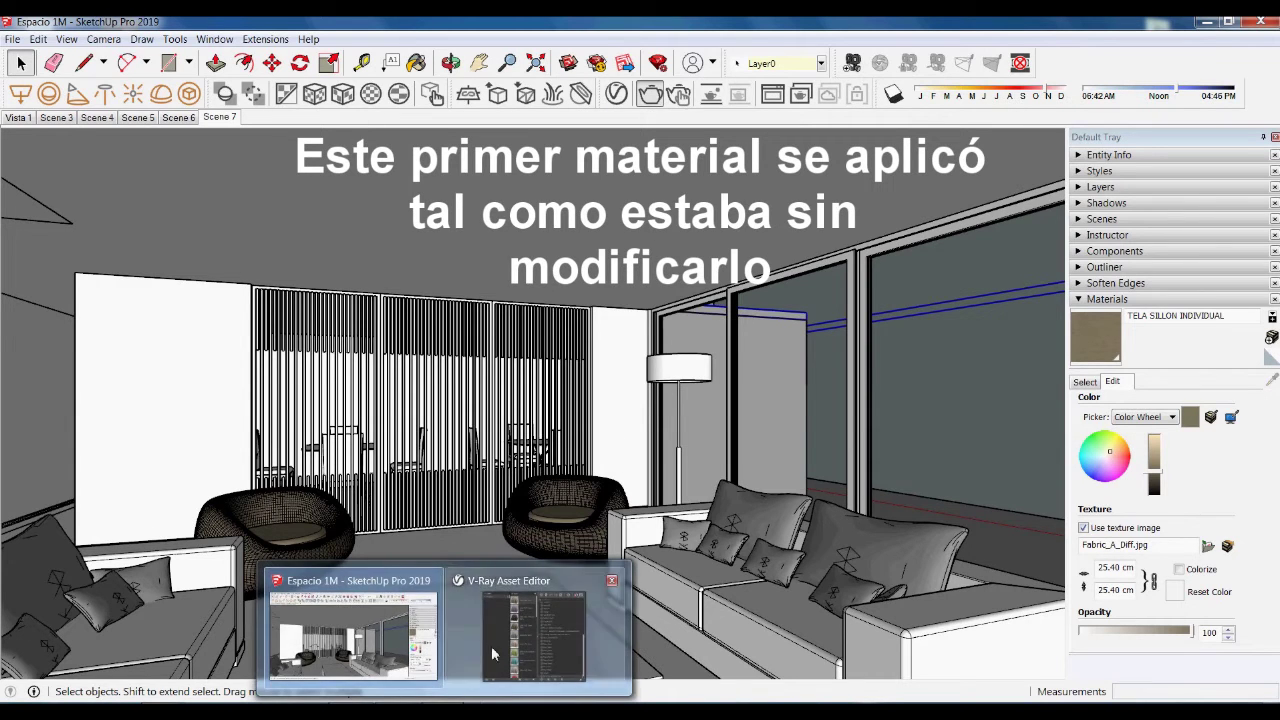
left_click(520, 630)
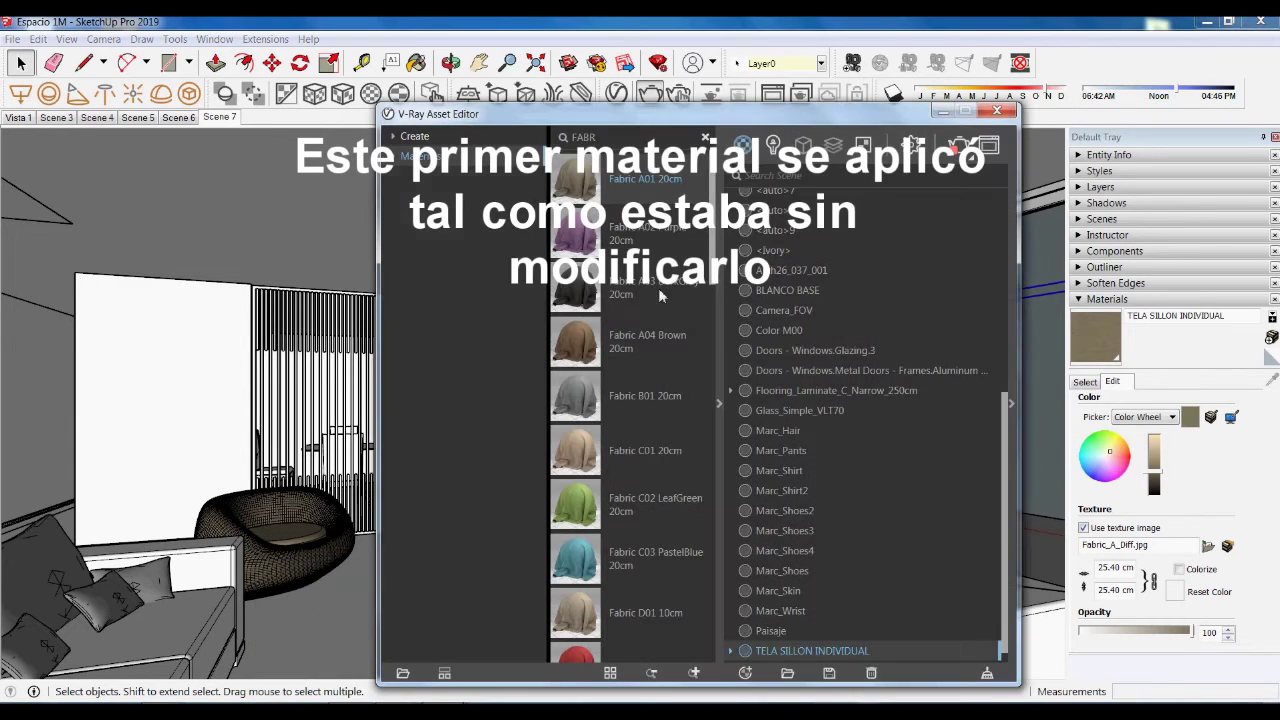
left_click(945, 114)
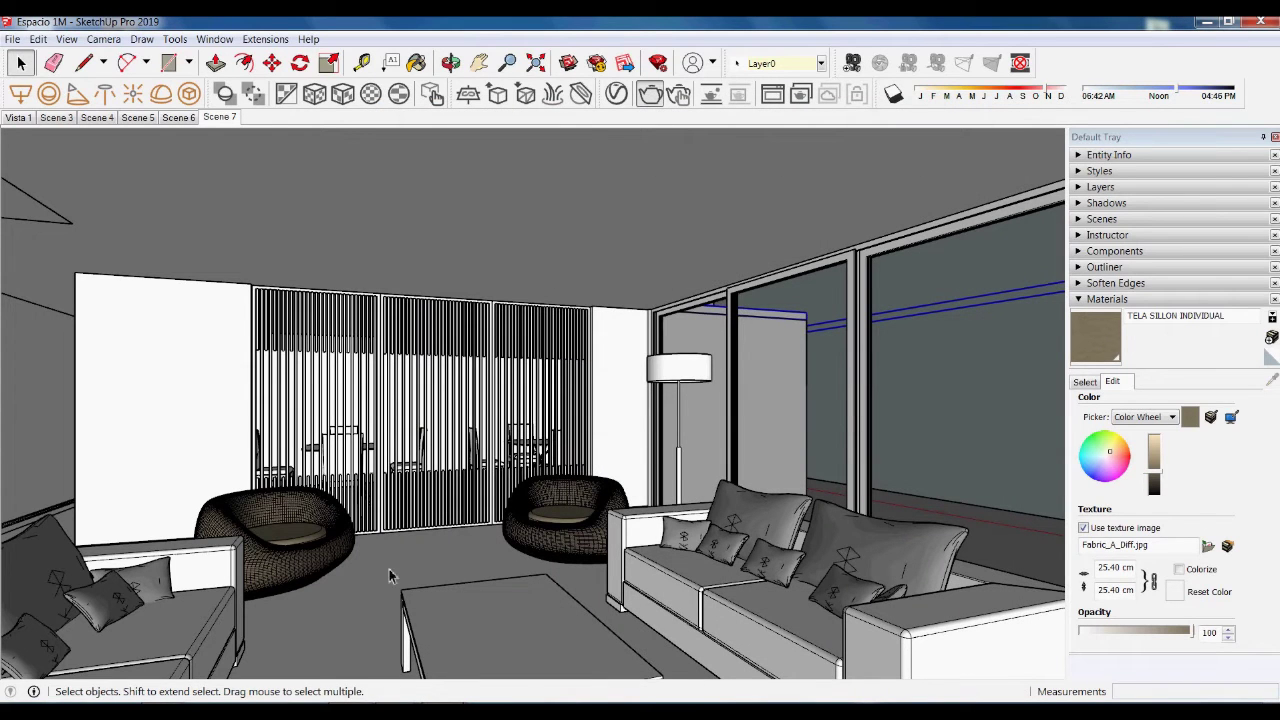
mouse_move(487, 590)
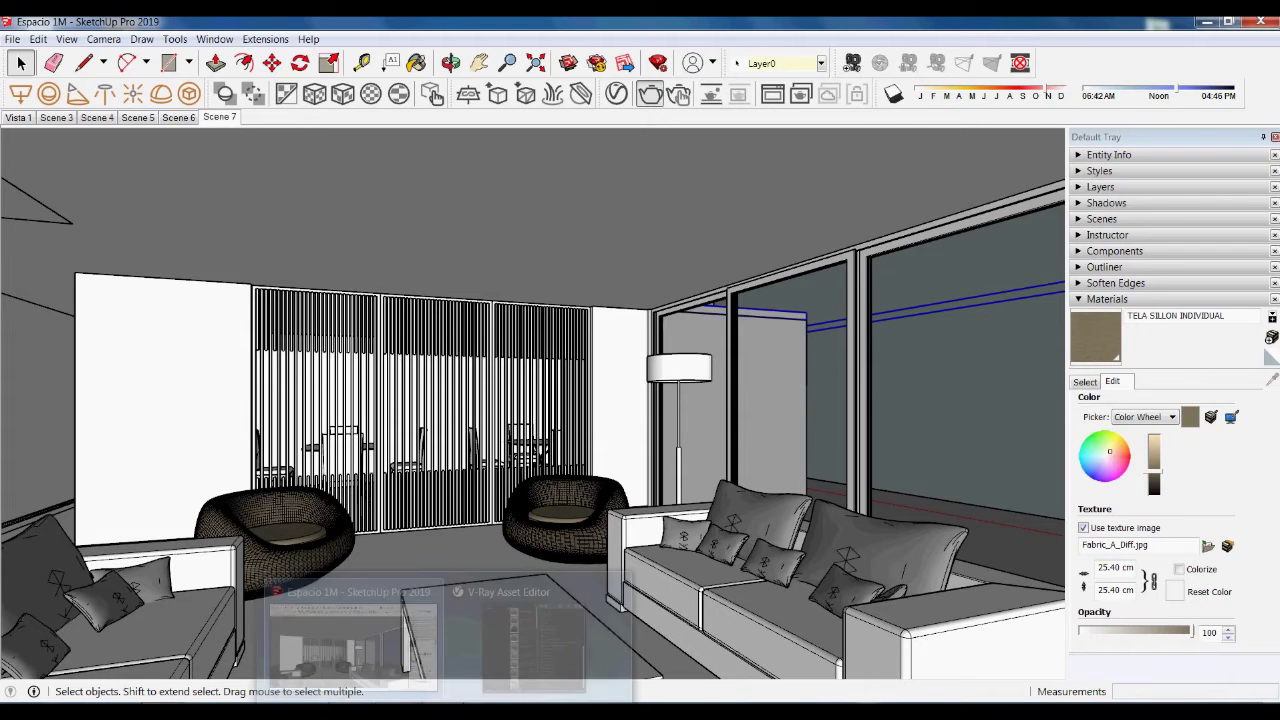
left_click(531, 627)
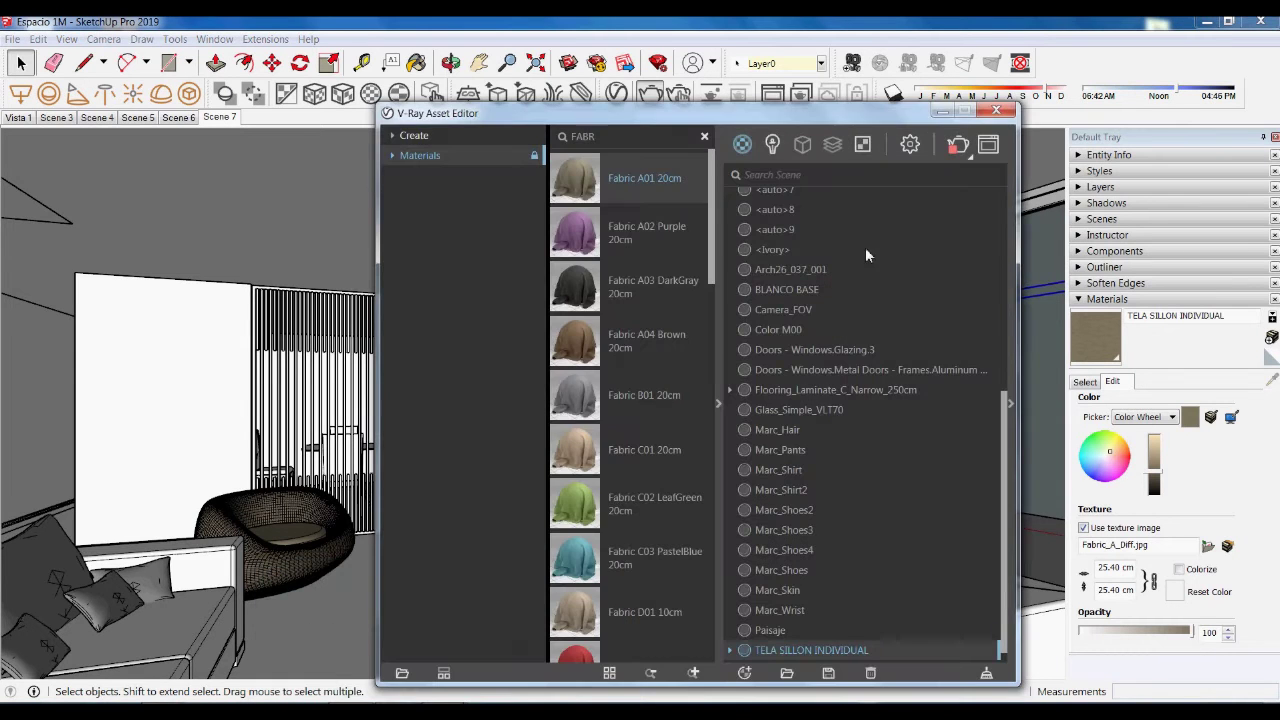
left_click(993, 117)
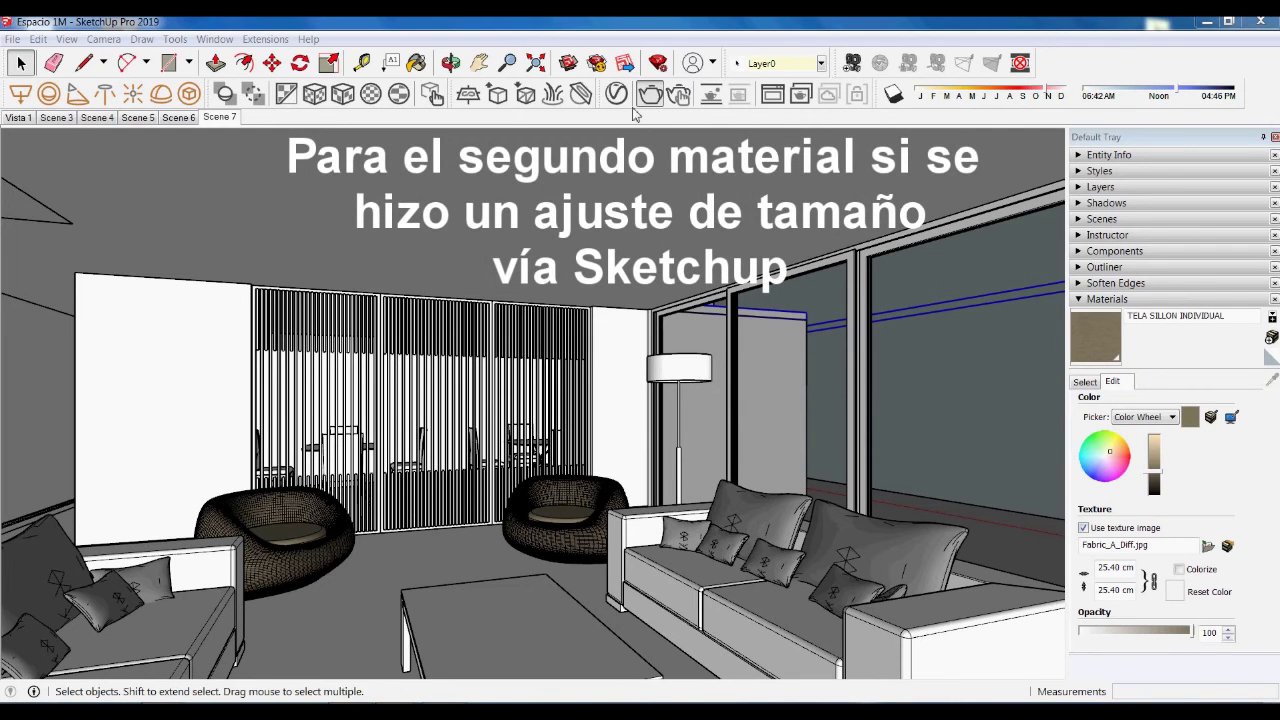
Switch the model to Scene 4 and search the V-Ray material library for FLOO.
left_click(95, 118)
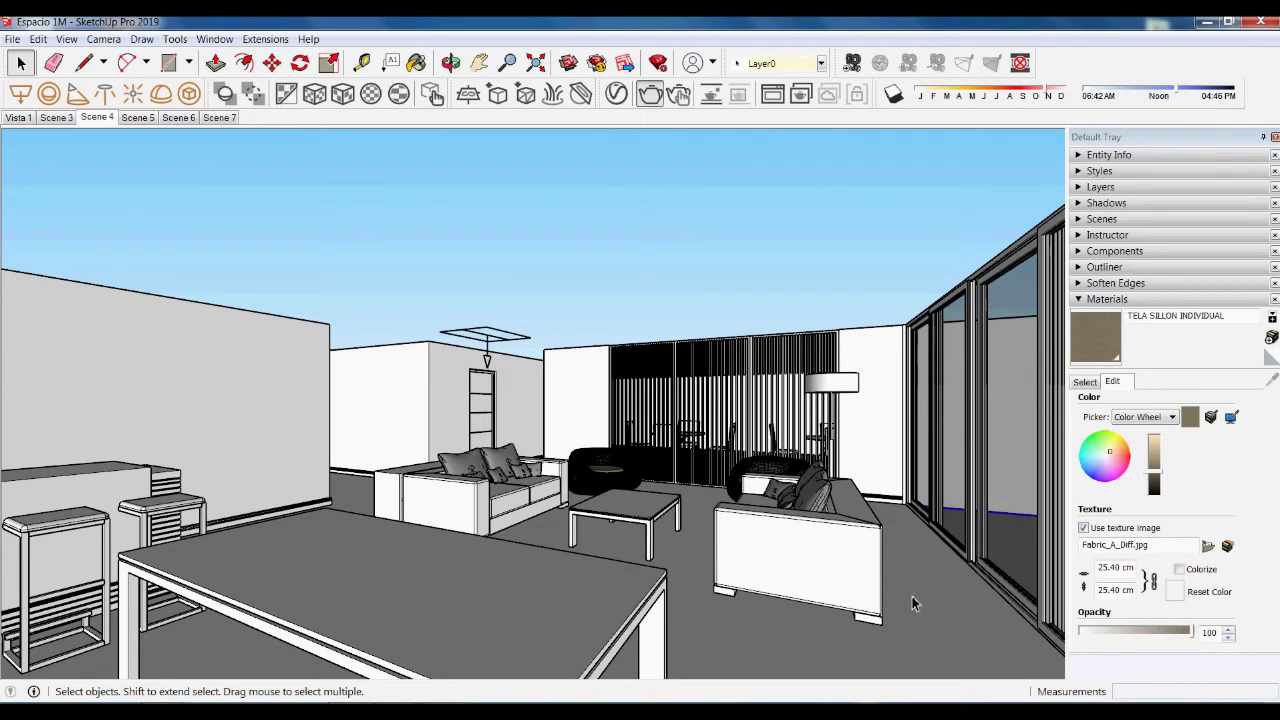
left_click(616, 93)
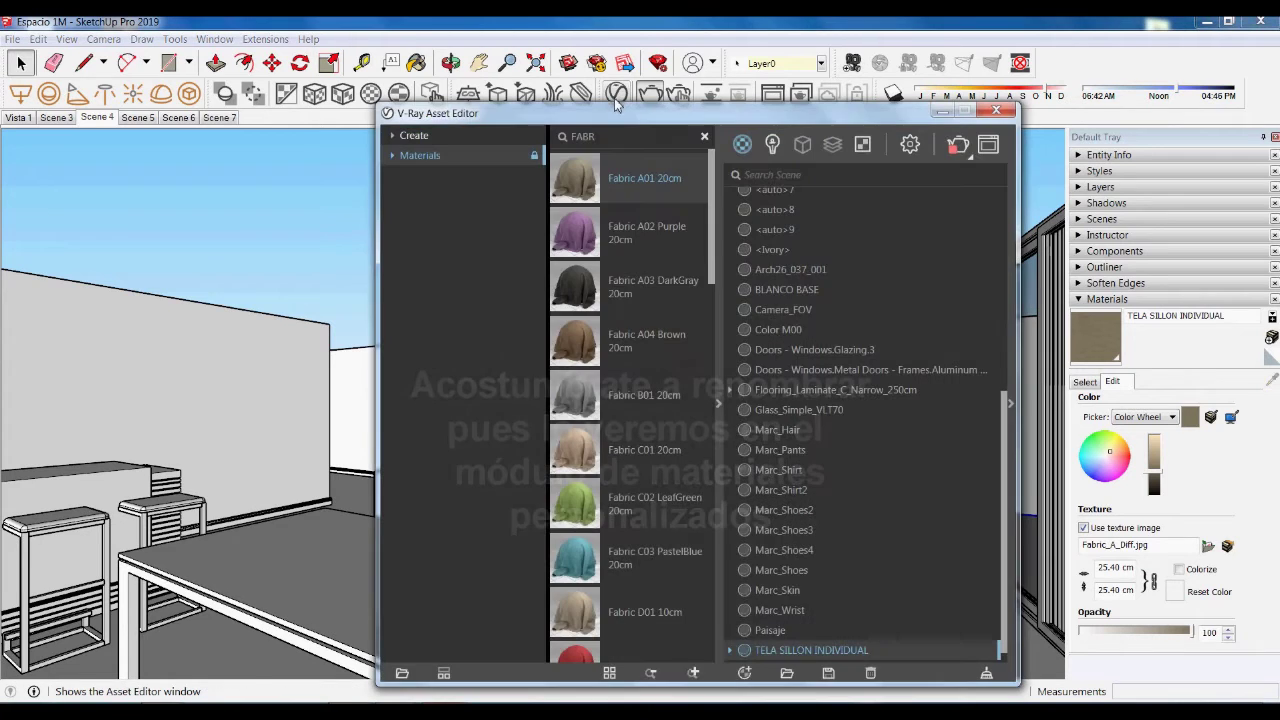
left_click_drag(616, 110, 380, 105)
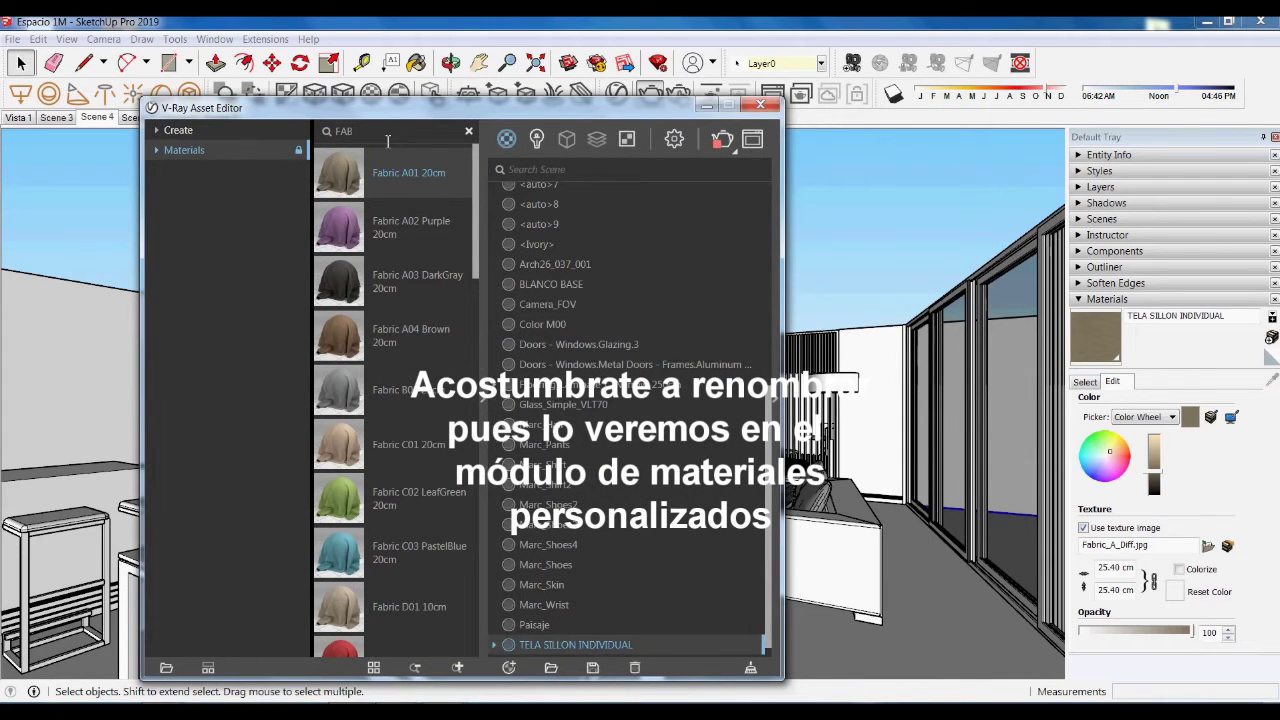
key("BackSpace")
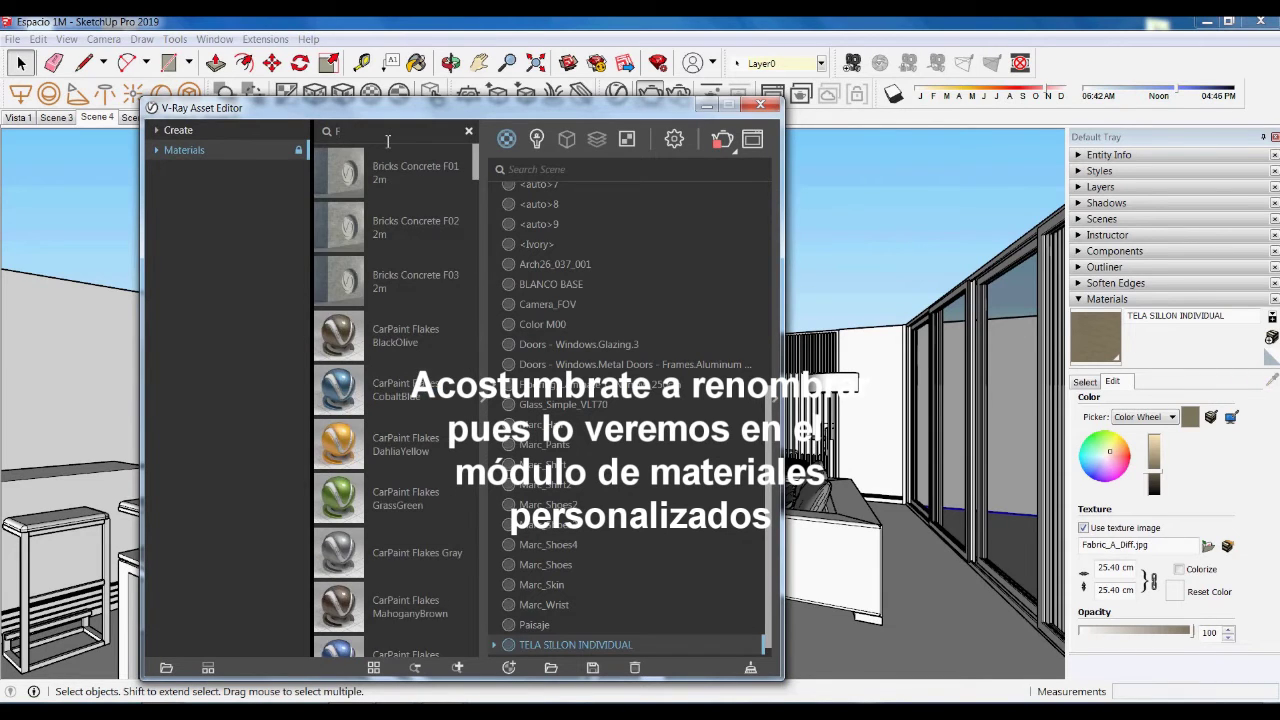
type("l")
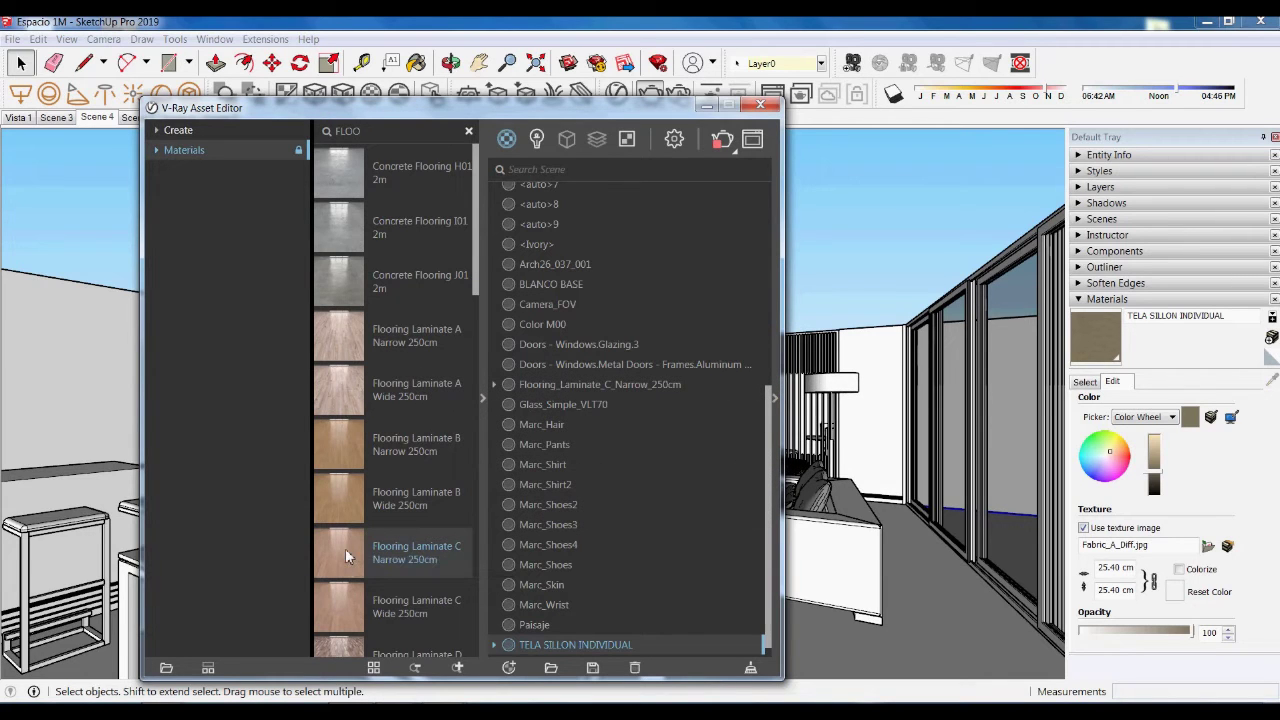
Add the library material Flooring Laminate C Narrow 250cm to the scene and rename it PISO MADERA.
left_click_drag(345, 552, 650, 535)
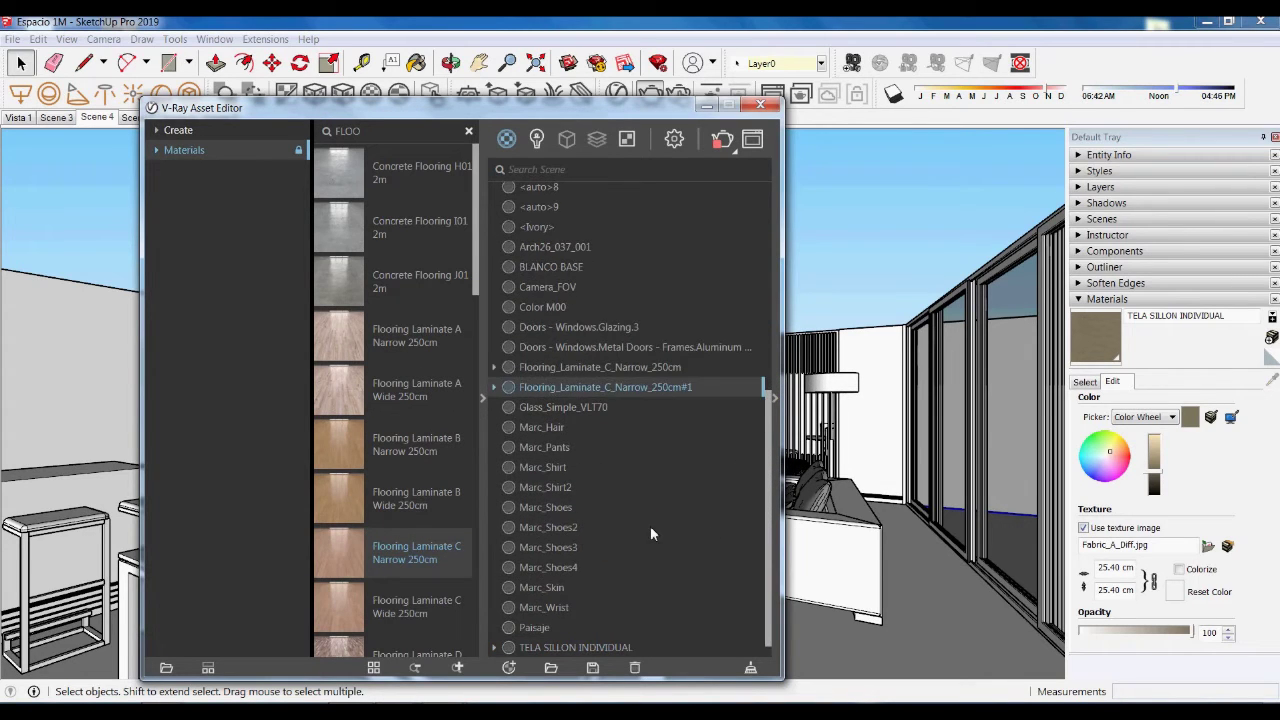
double_click(656, 390)
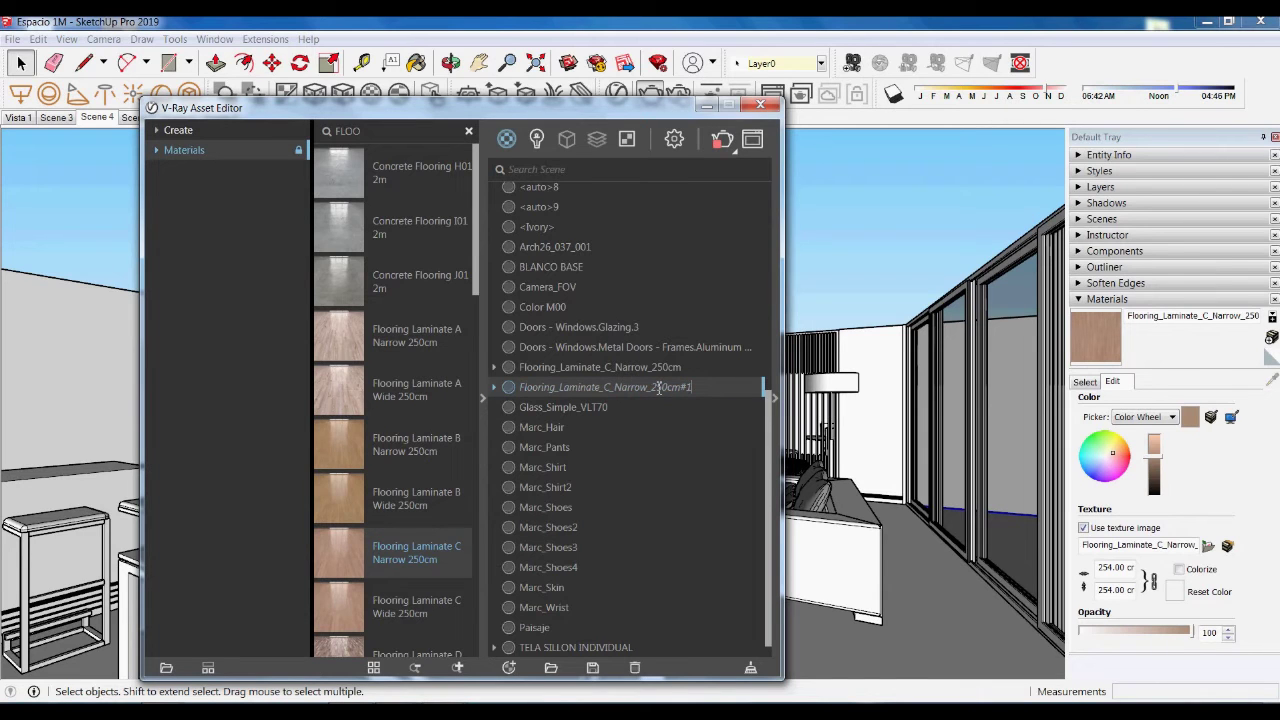
key("BackSpace")
key("BackSpace")
key("BackSpace")
key("BackSpace")
key("BackSpace")
key("BackSpace")
key("BackSpace")
key("BackSpace")
key("BackSpace")
key("BackSpace")
key("BackSpace")
key("BackSpace")
key("BackSpace")
key("BackSpace")
key("BackSpace")
key("BackSpace")
key("BackSpace")
key("BackSpace")
key("BackSpace")
key("BackSpace")
key("BackSpace")
key("BackSpace")
key("BackSpace")
key("BackSpace")
key("BackSpace")
key("BackSpace")
key("BackSpace")
key("BackSpace")
key("BackSpace")
key("BackSpace")
key("BackSpace")
key("BackSpace")
key("BackSpace")
key("BackSpace")
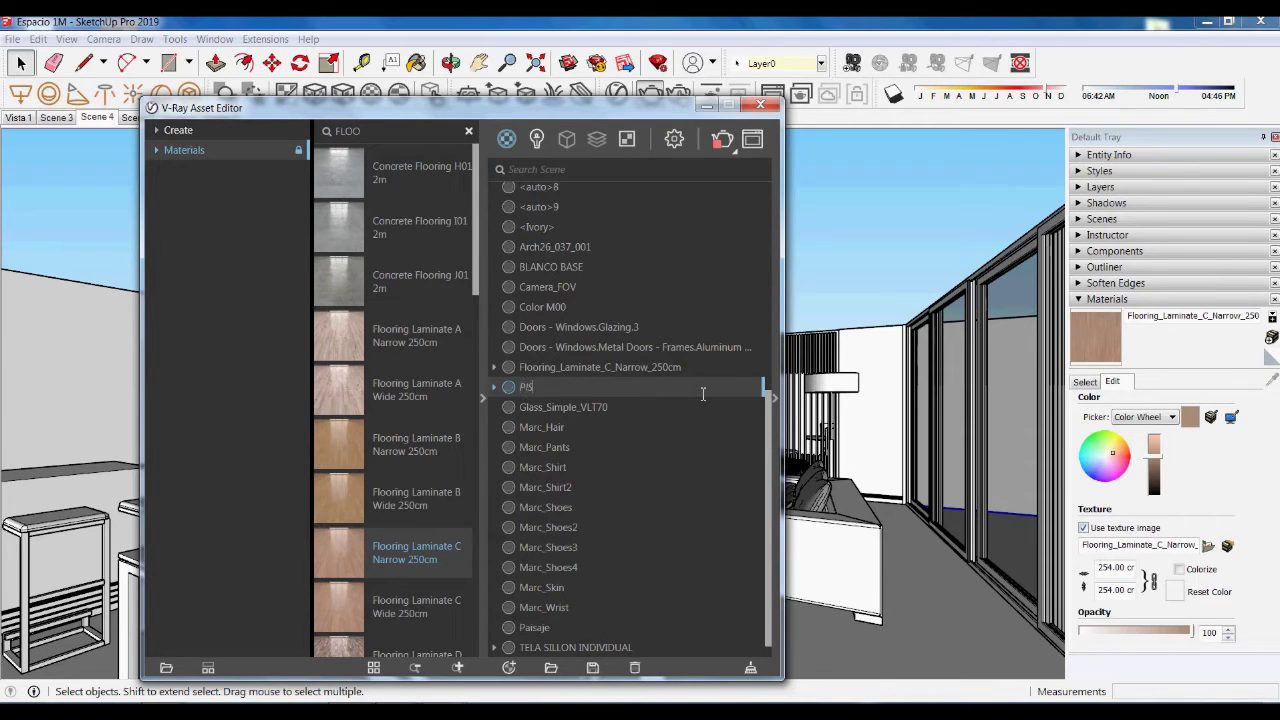
key("Escape")
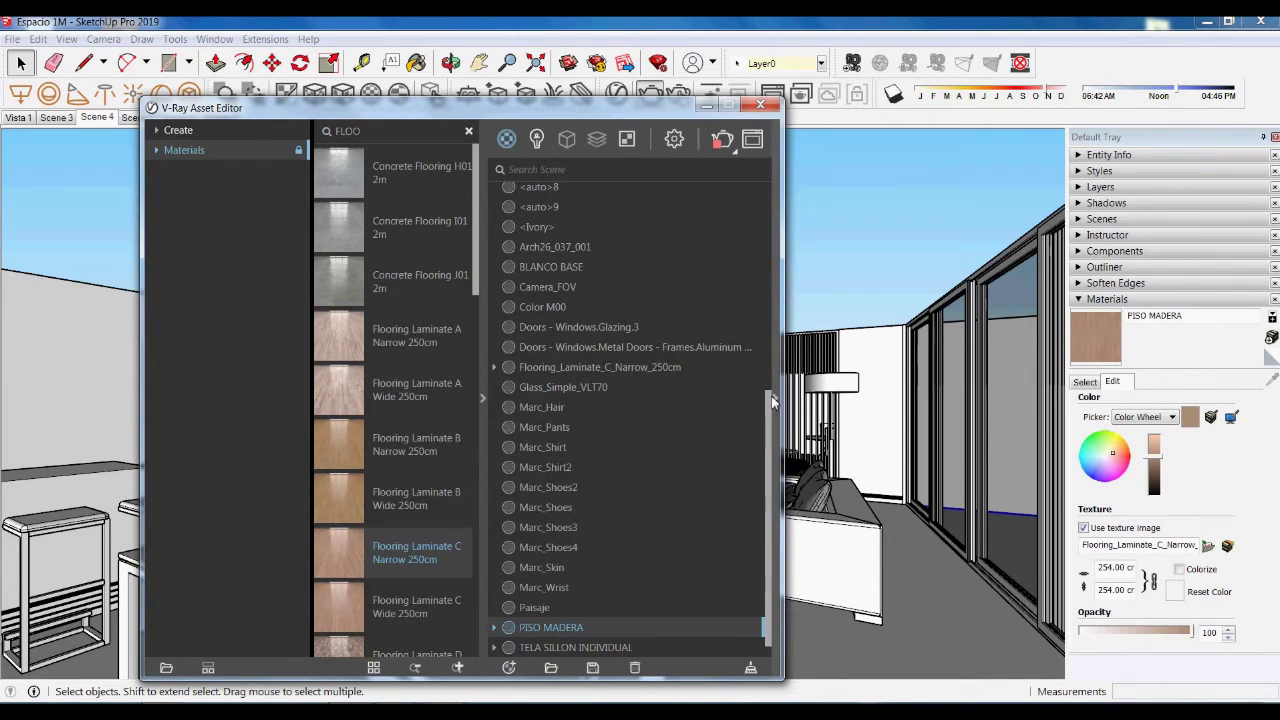
Examine the material previews and preview scene types of PISO MADERA and TELA SILLON INDIVIDUAL, and put the V-Ray Asset Editor away.
left_click(772, 395)
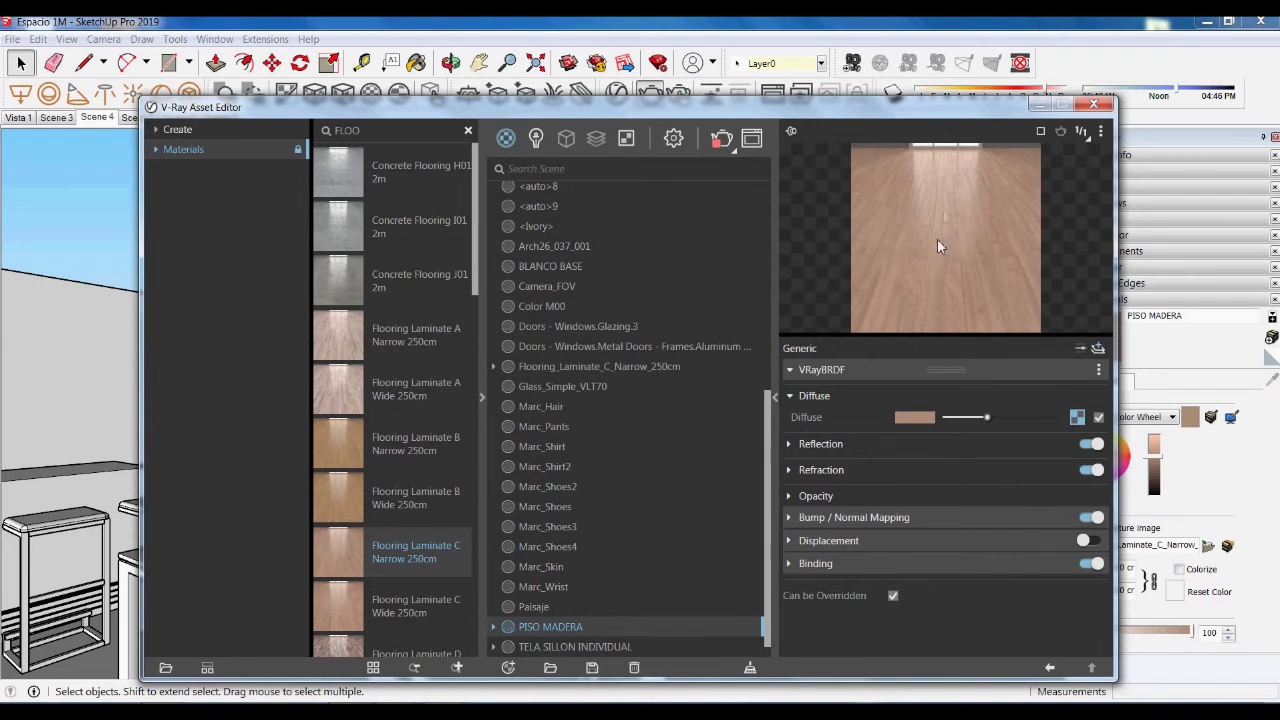
left_click_drag(922, 117, 864, 111)
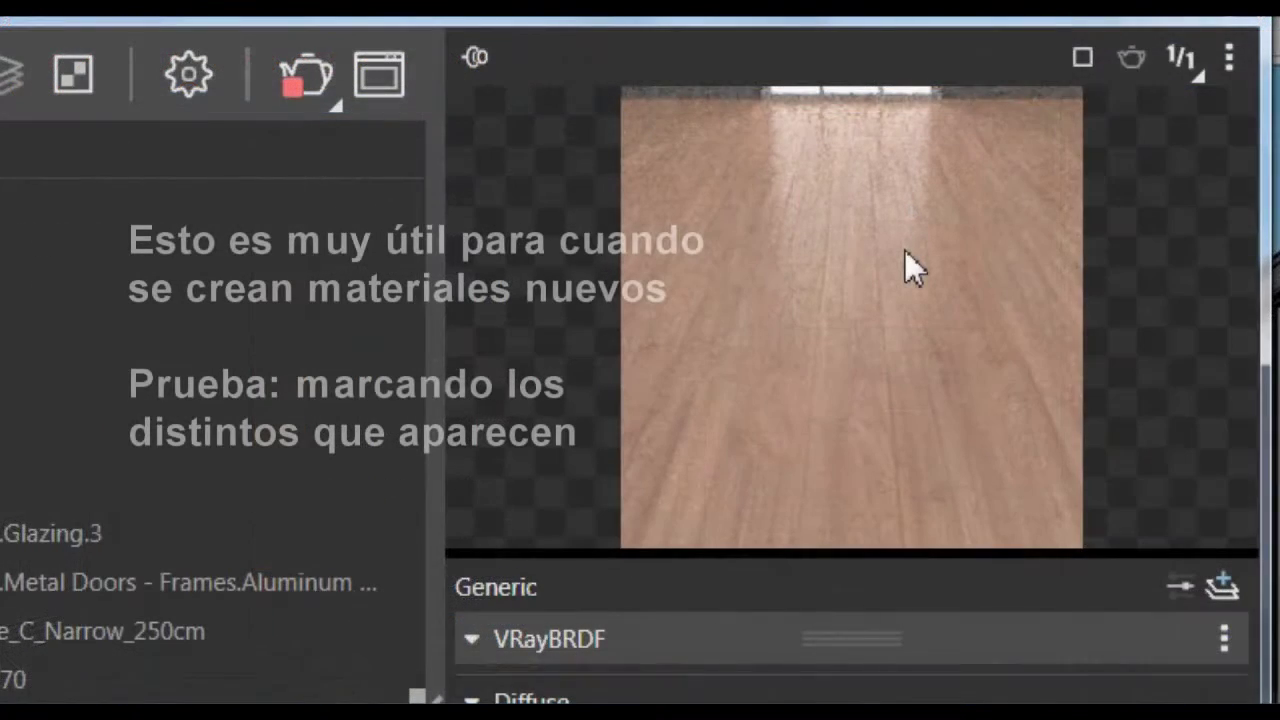
left_click(1229, 57)
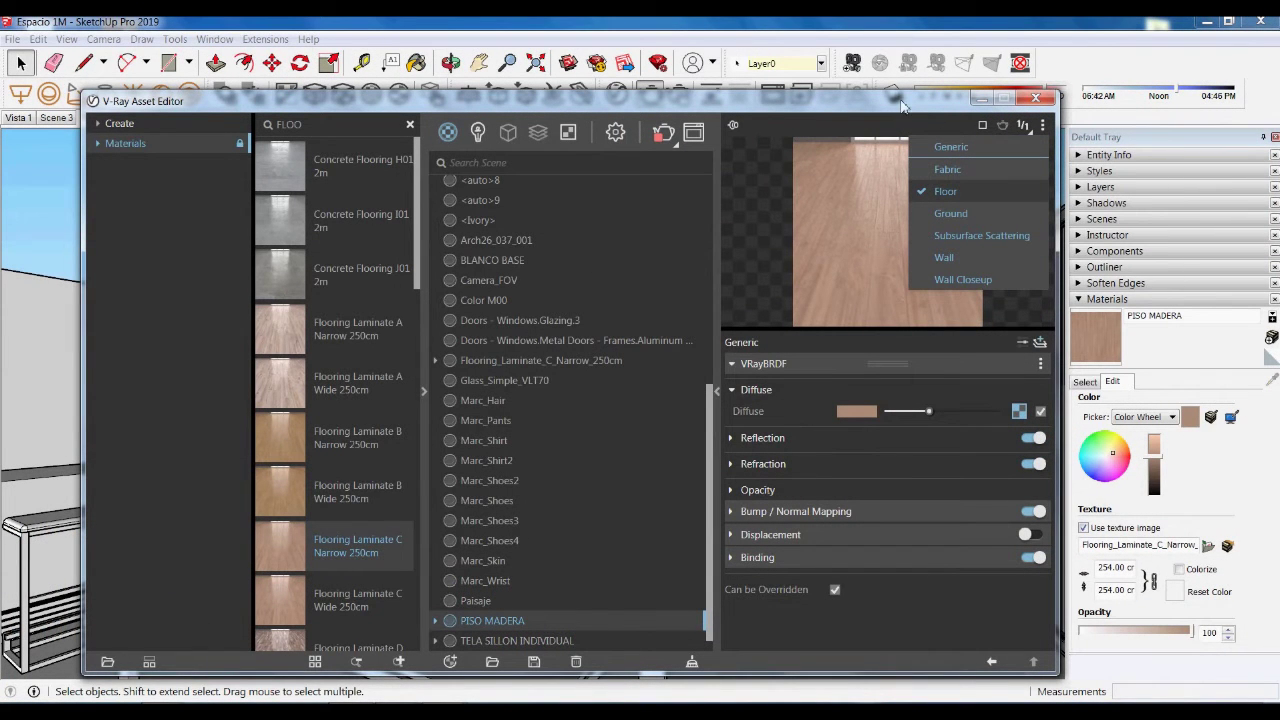
left_click(515, 640)
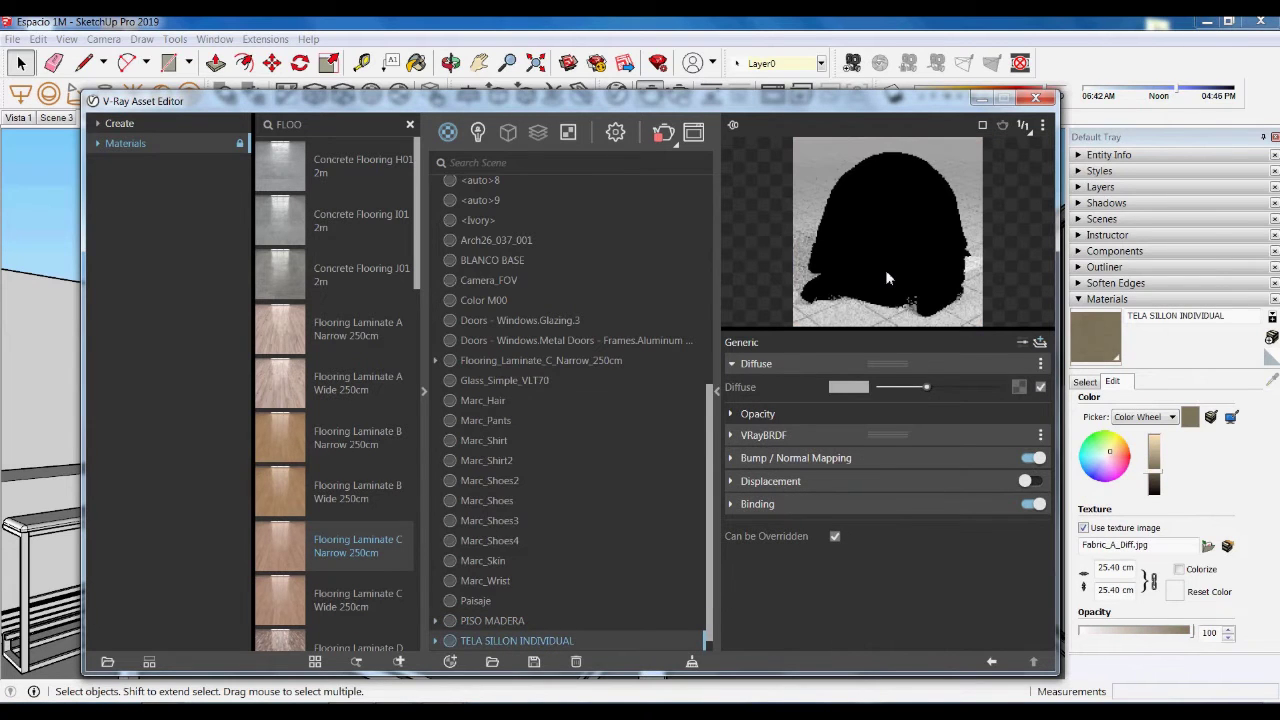
left_click(1043, 127)
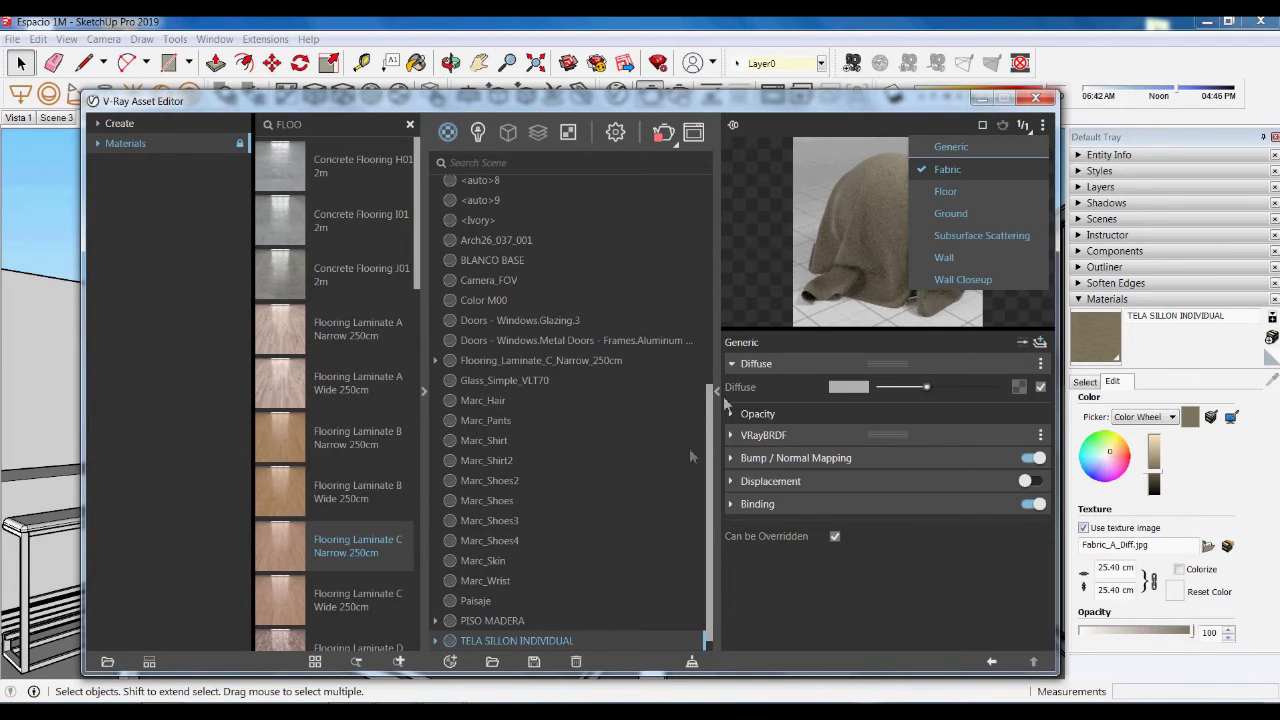
left_click(716, 391)
left_click(650, 99)
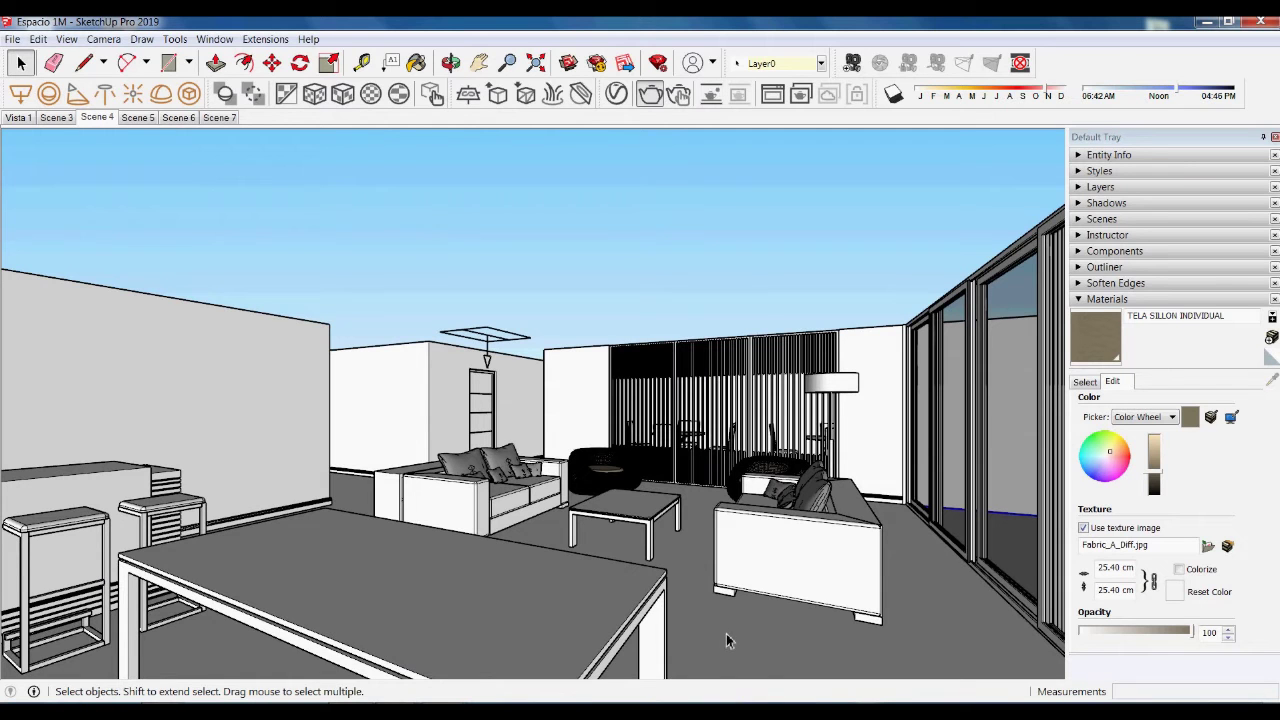
Apply the PISO MADERA material to the selected living room floor, close the V-Ray Asset Editor, and view the textured floor from above.
left_click(545, 615)
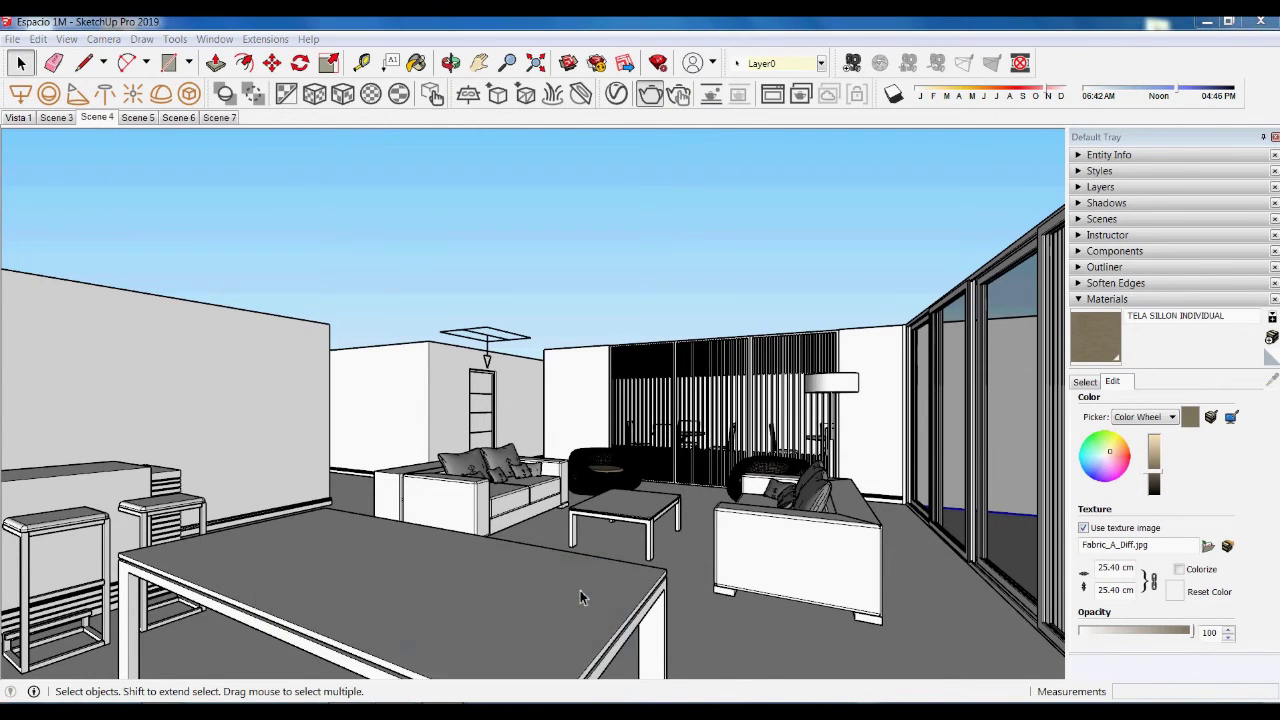
left_click(511, 617)
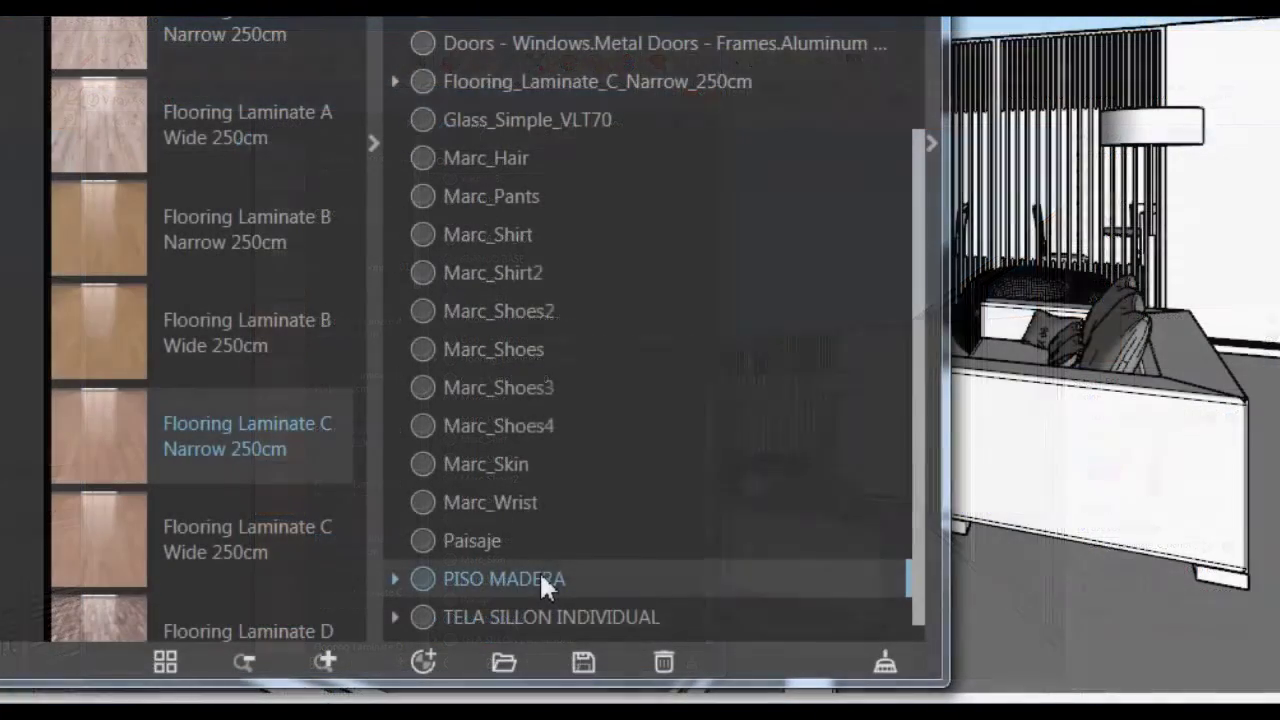
right_click(543, 580)
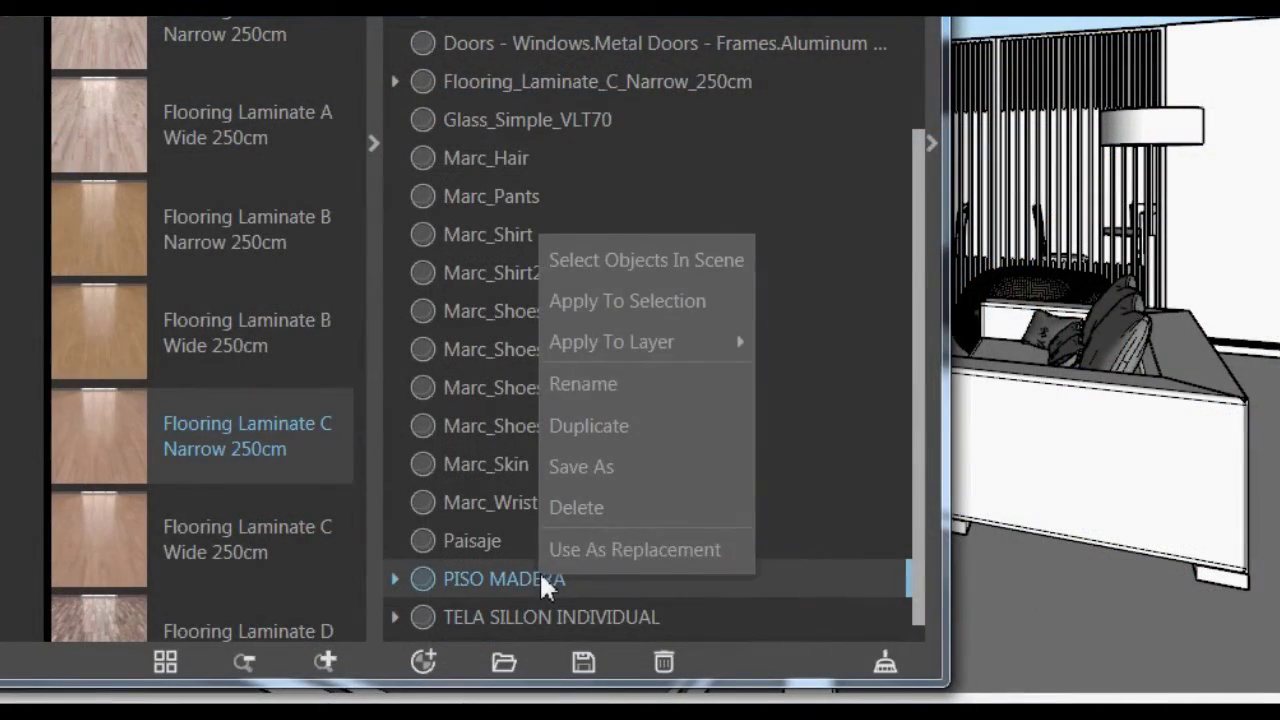
left_click(668, 297)
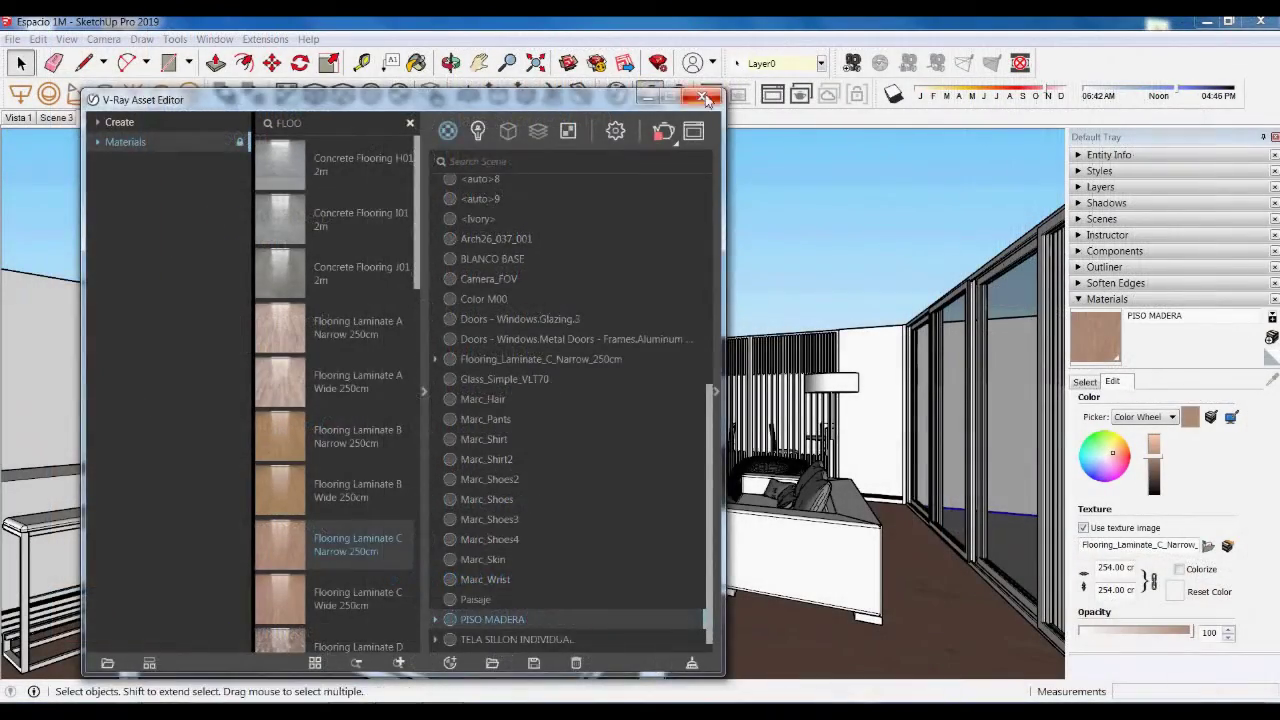
left_click(704, 98)
middle_click_drag(835, 277, 677, 477)
scroll(425, 628, "up", 5)
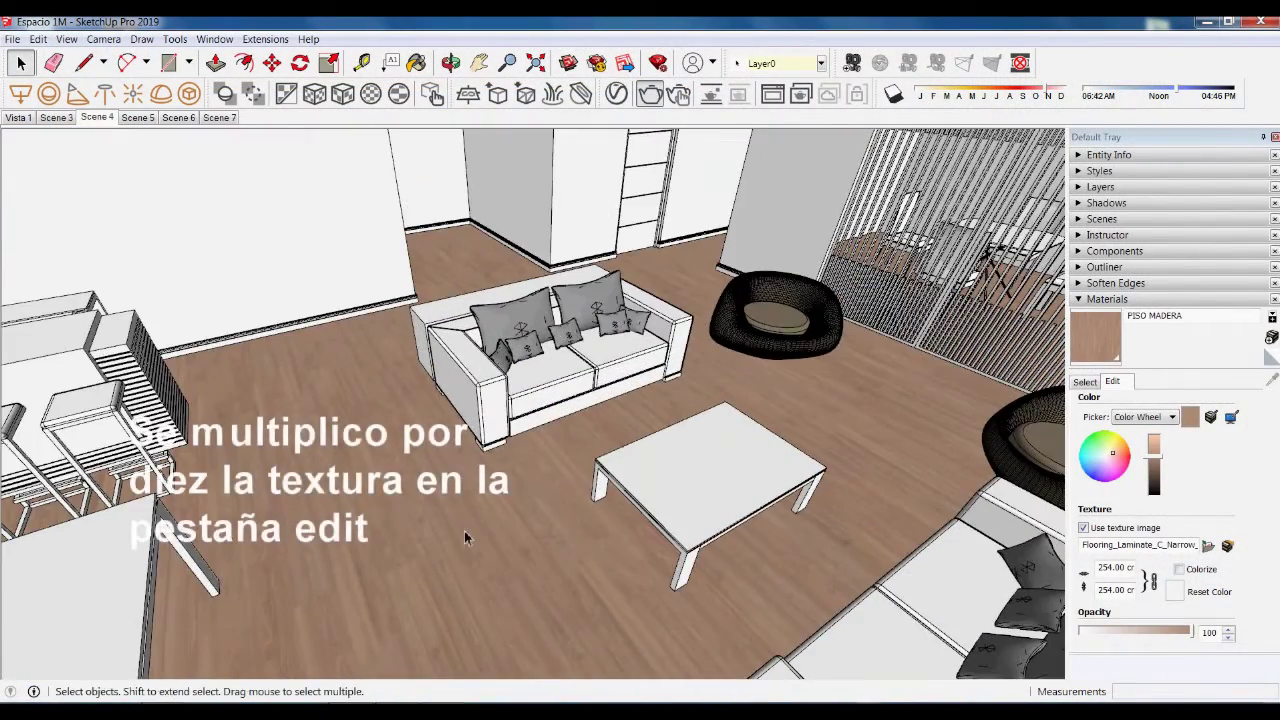
middle_click_drag(504, 596, 642, 604)
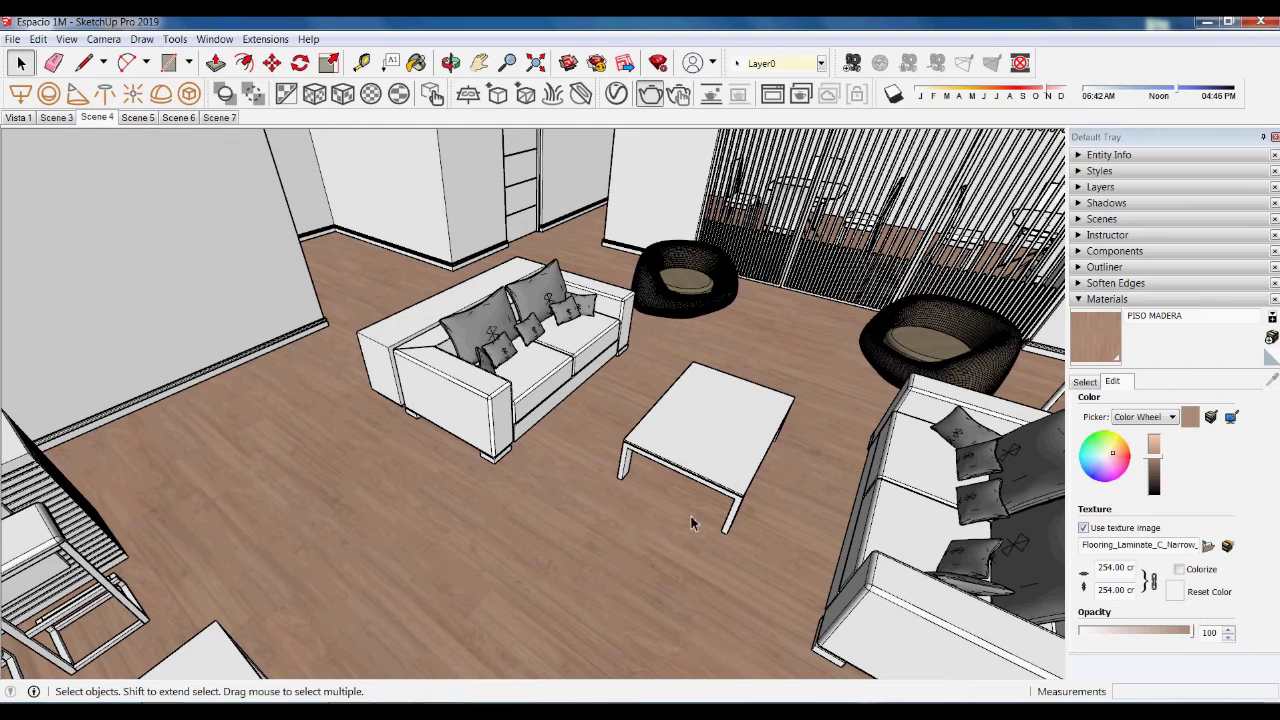
Compare the rendered images tres and uno side by side in the Windows photo viewer, and close both images.
mouse_move(444, 712)
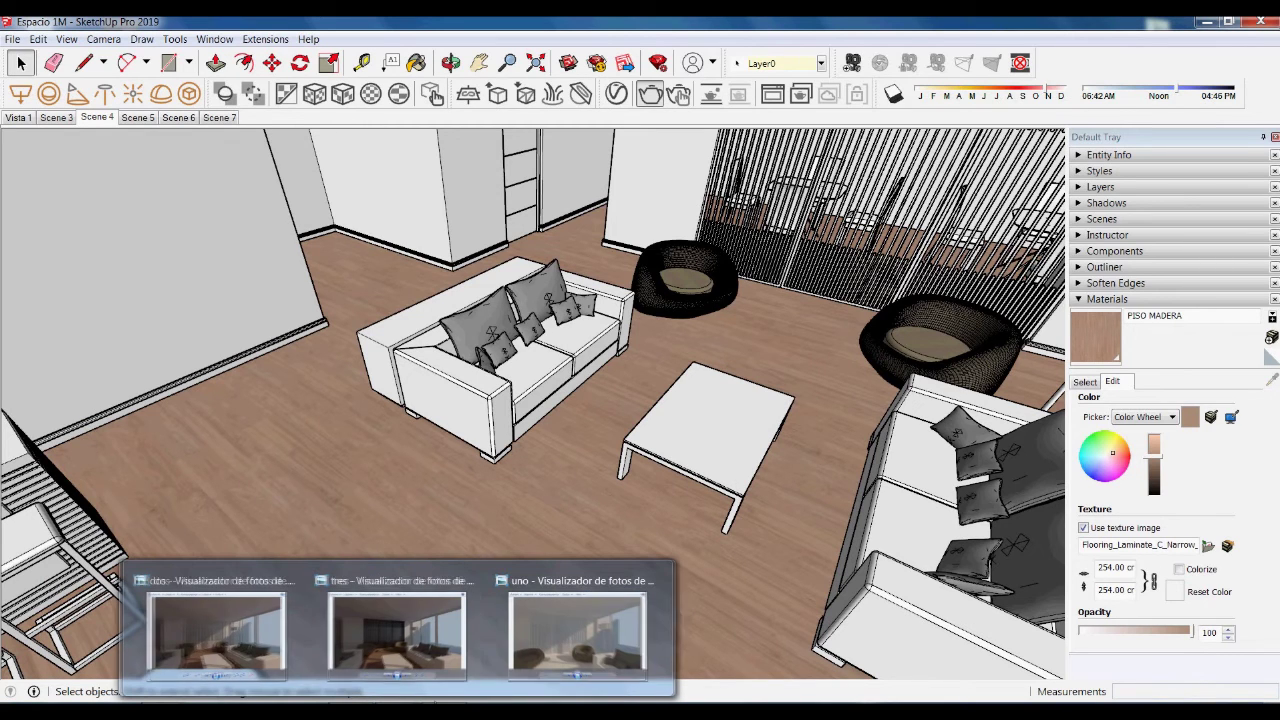
left_click(430, 660)
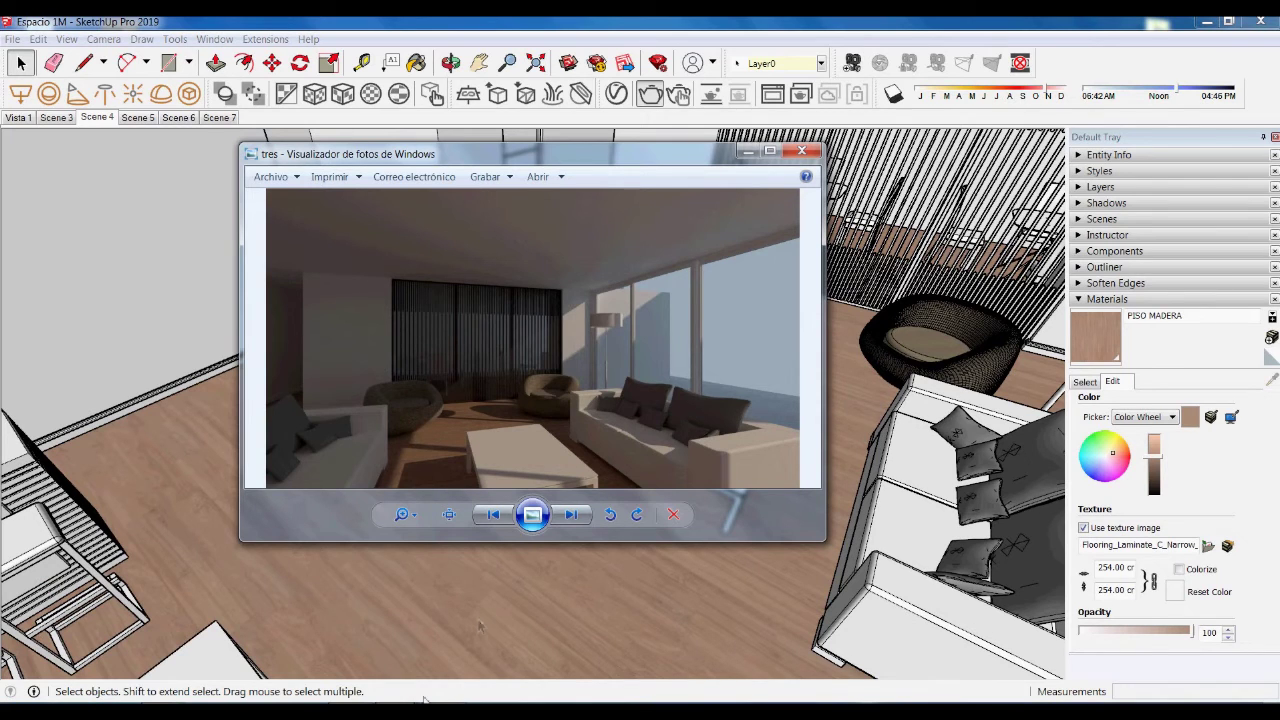
mouse_move(444, 712)
left_click(590, 615)
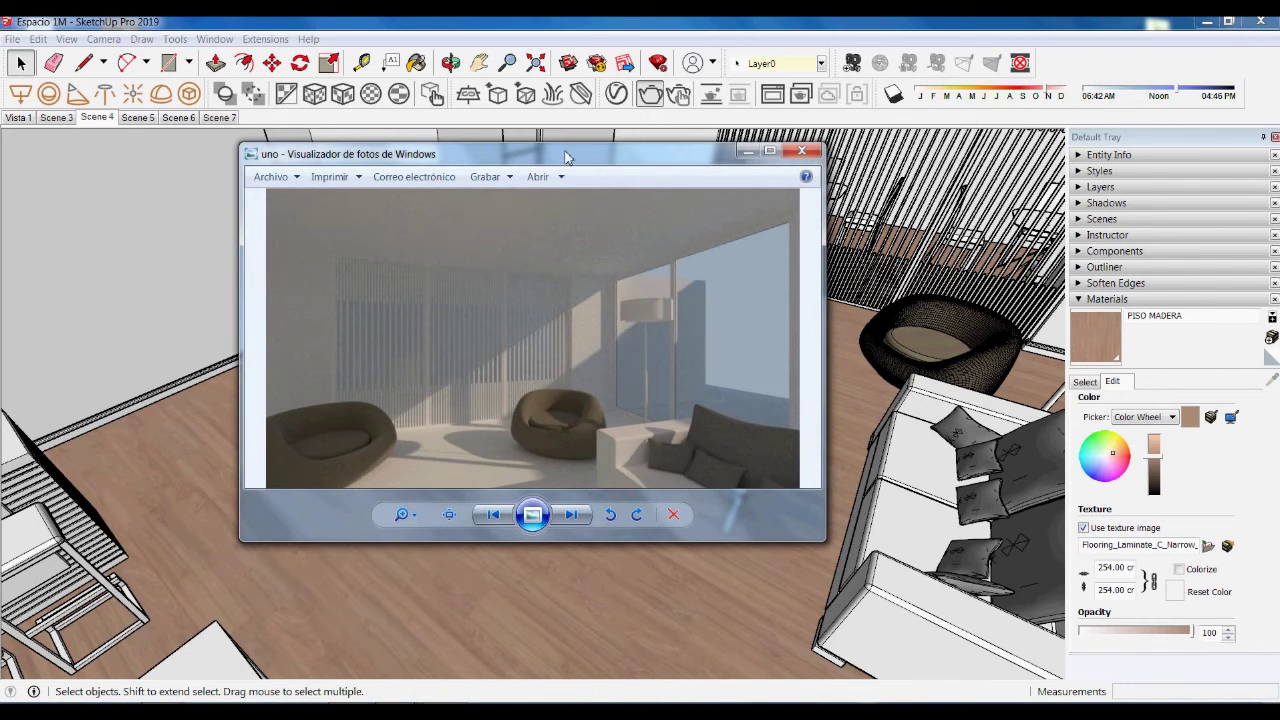
left_click_drag(560, 162, 971, 154)
left_click_drag(588, 156, 425, 163)
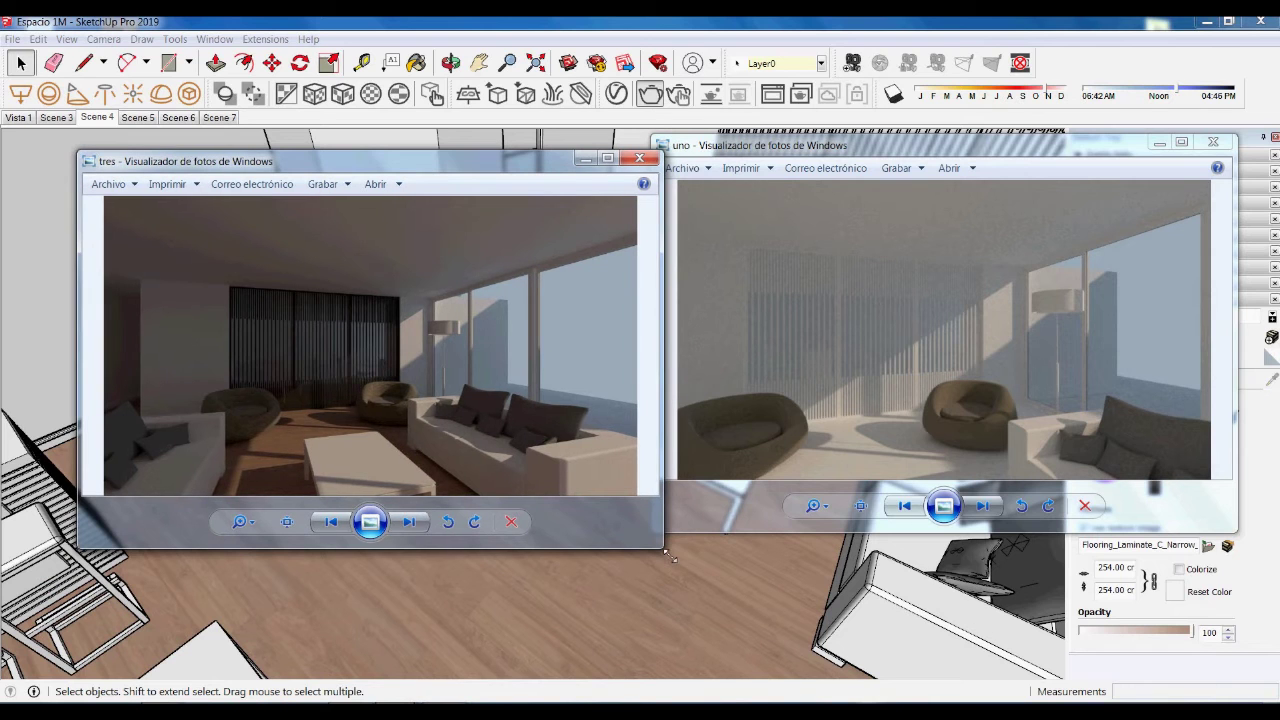
left_click_drag(668, 552, 812, 648)
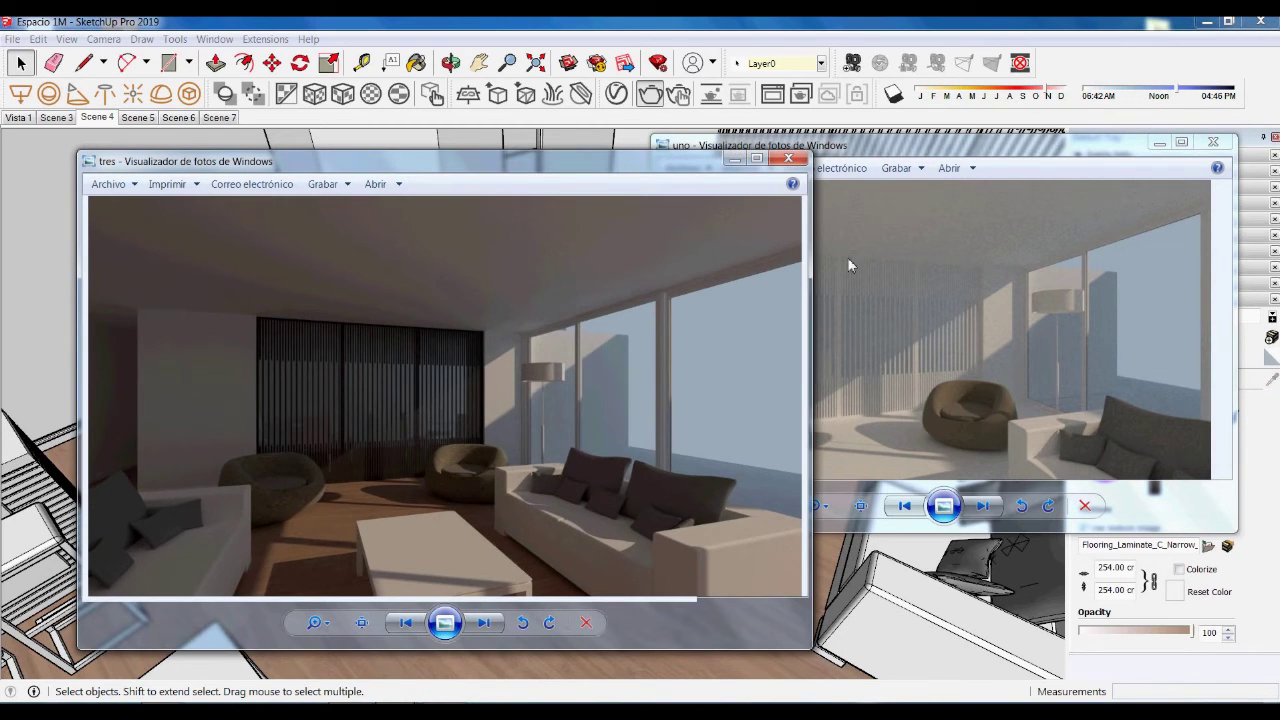
left_click(792, 161)
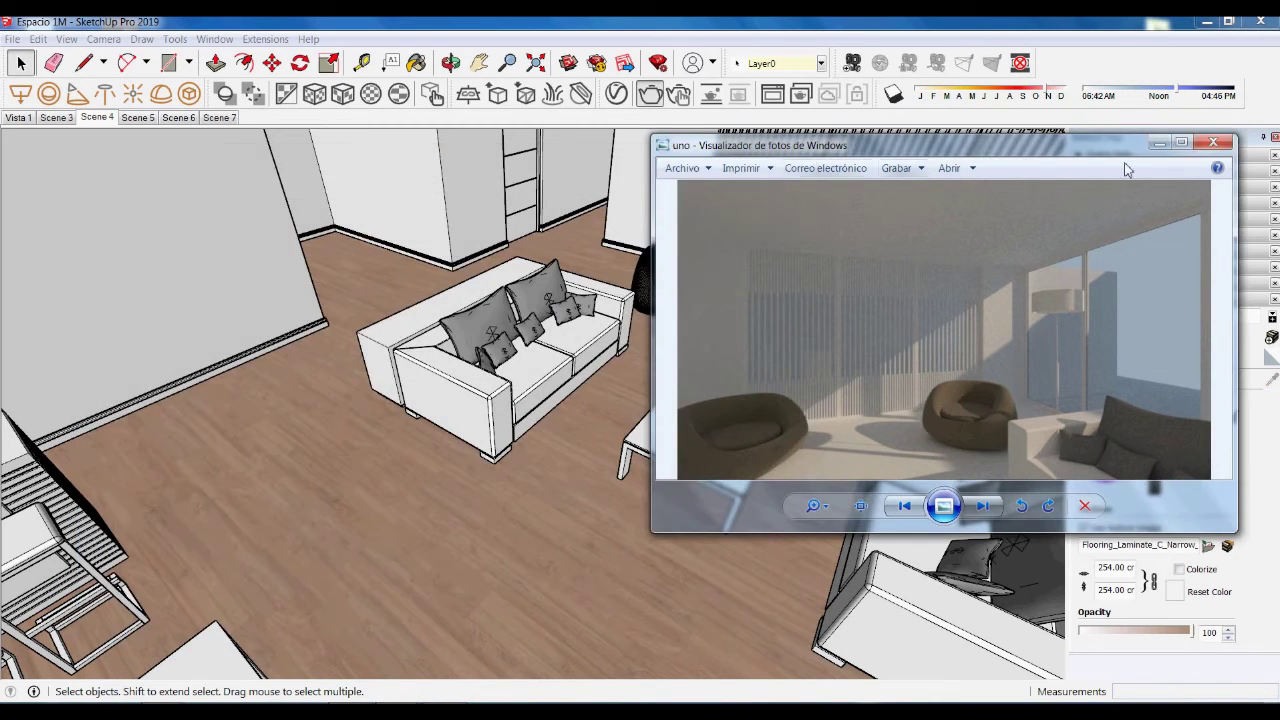
left_click(1220, 146)
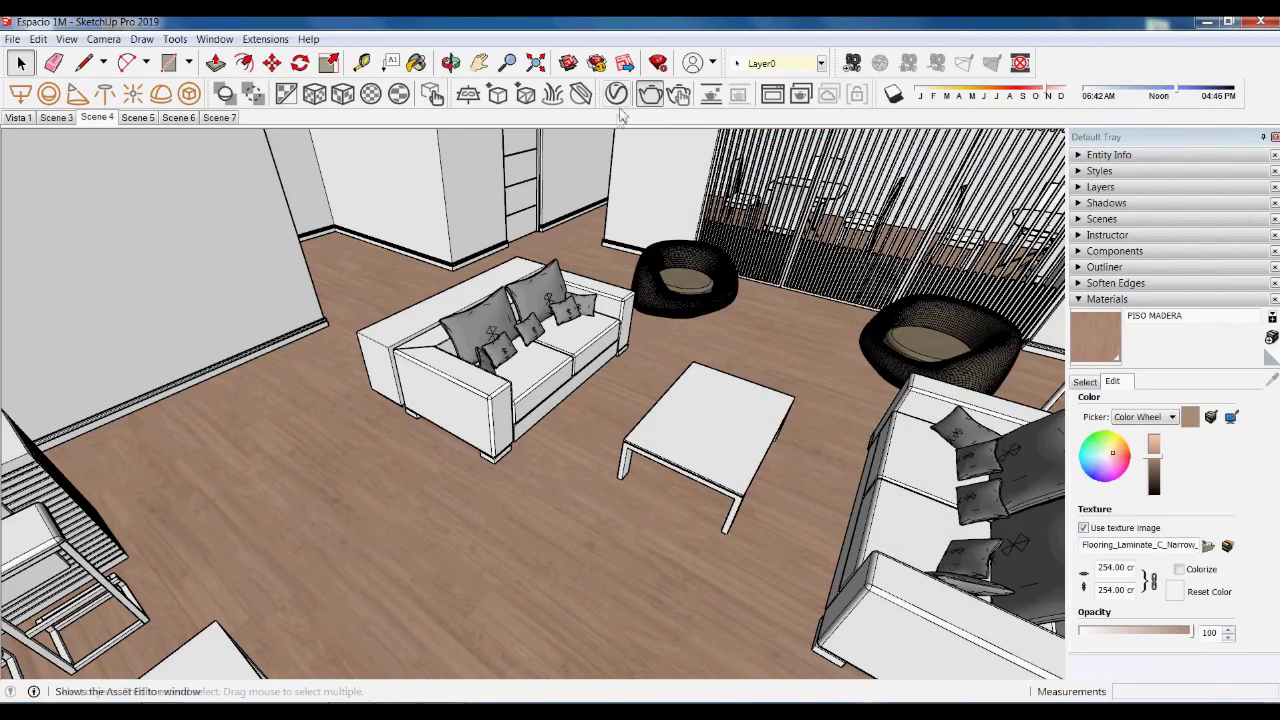
Switch the model to Scene 7 and review the Camera exposure options in the V-Ray render settings.
left_click(219, 117)
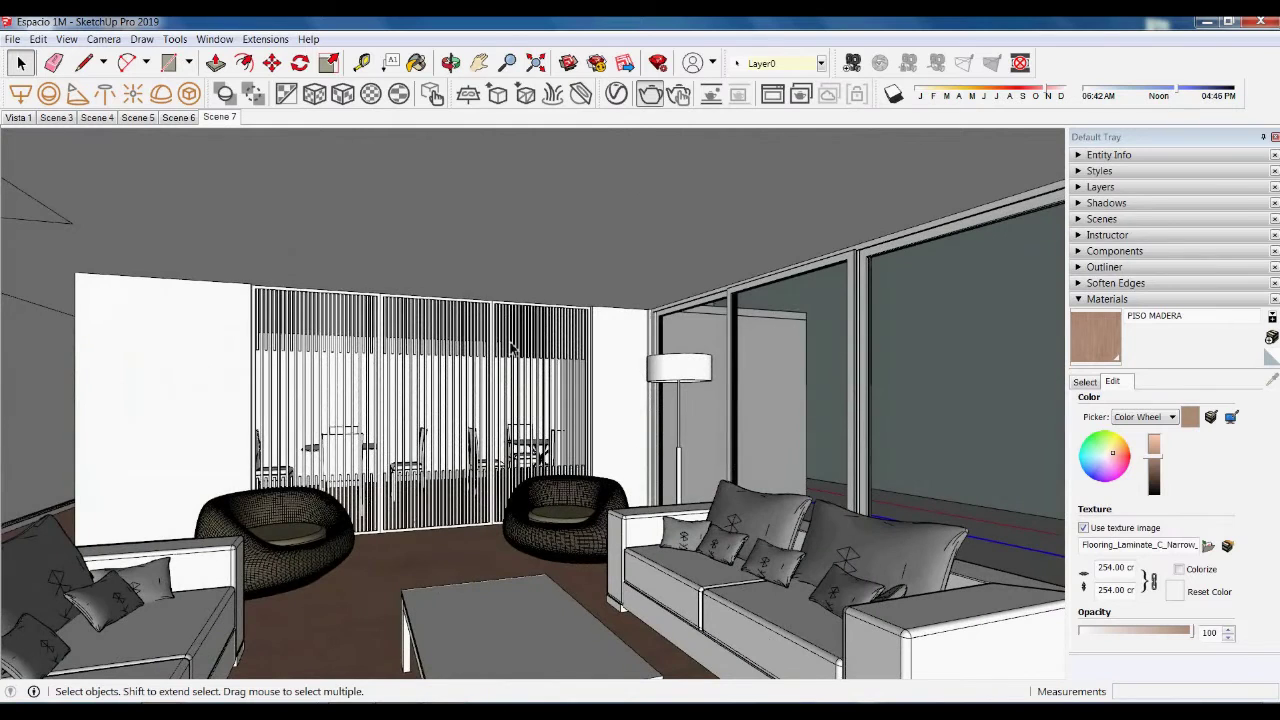
left_click(618, 97)
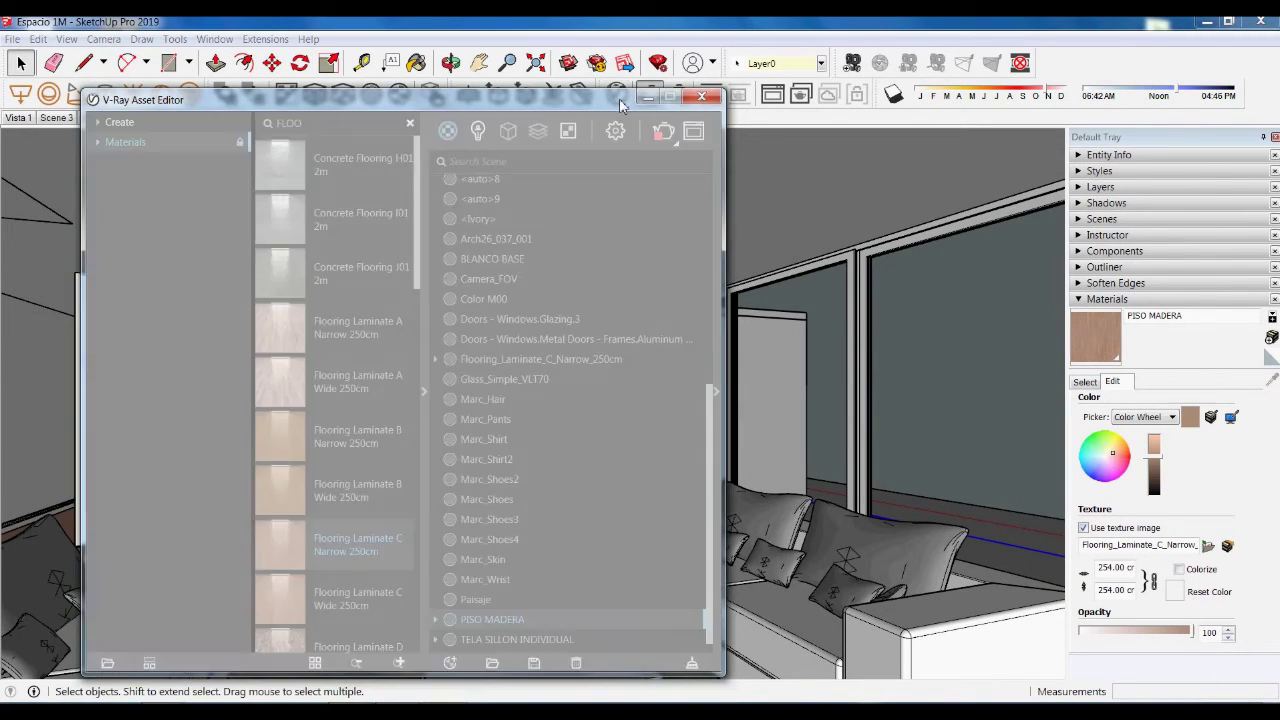
left_click(616, 131)
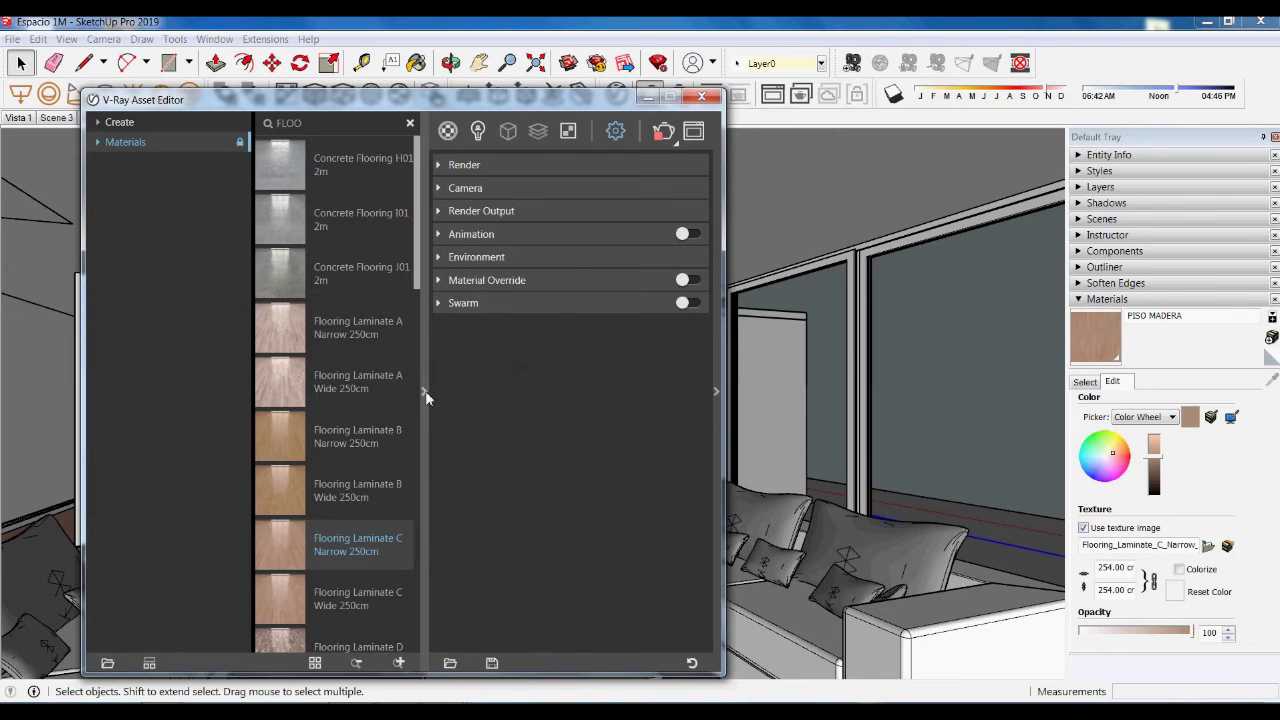
left_click(426, 397)
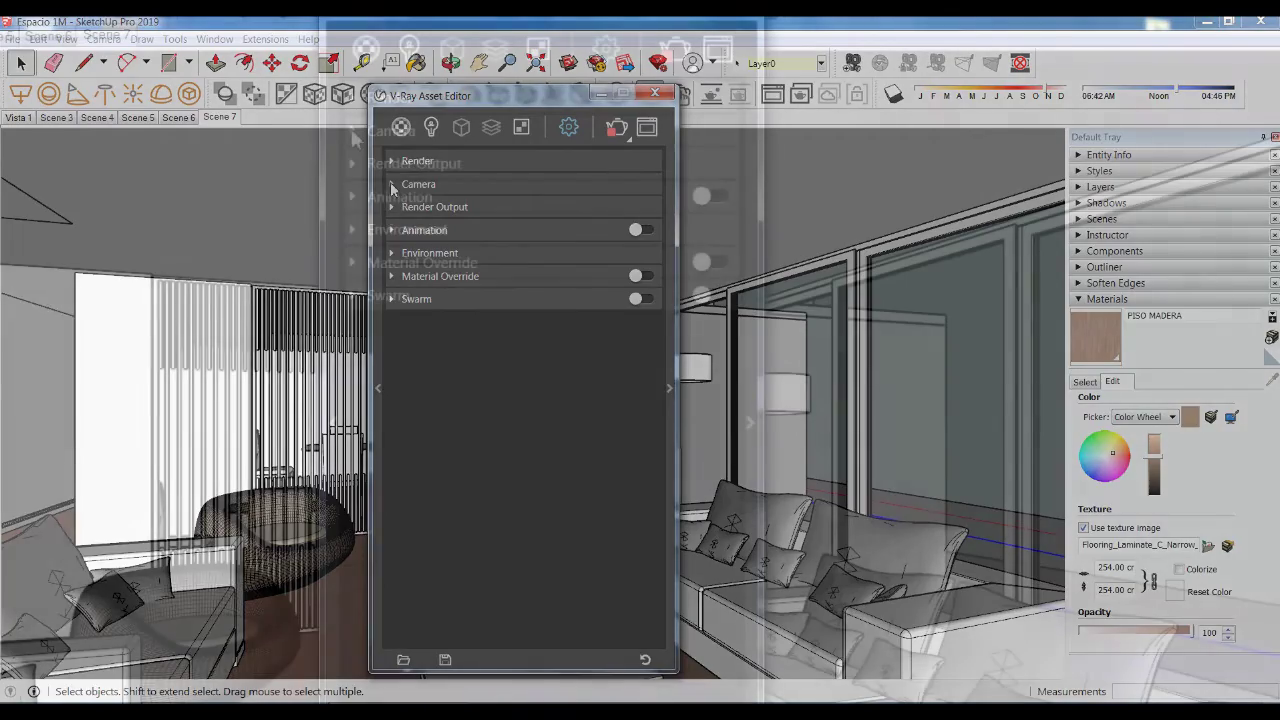
left_click(392, 188)
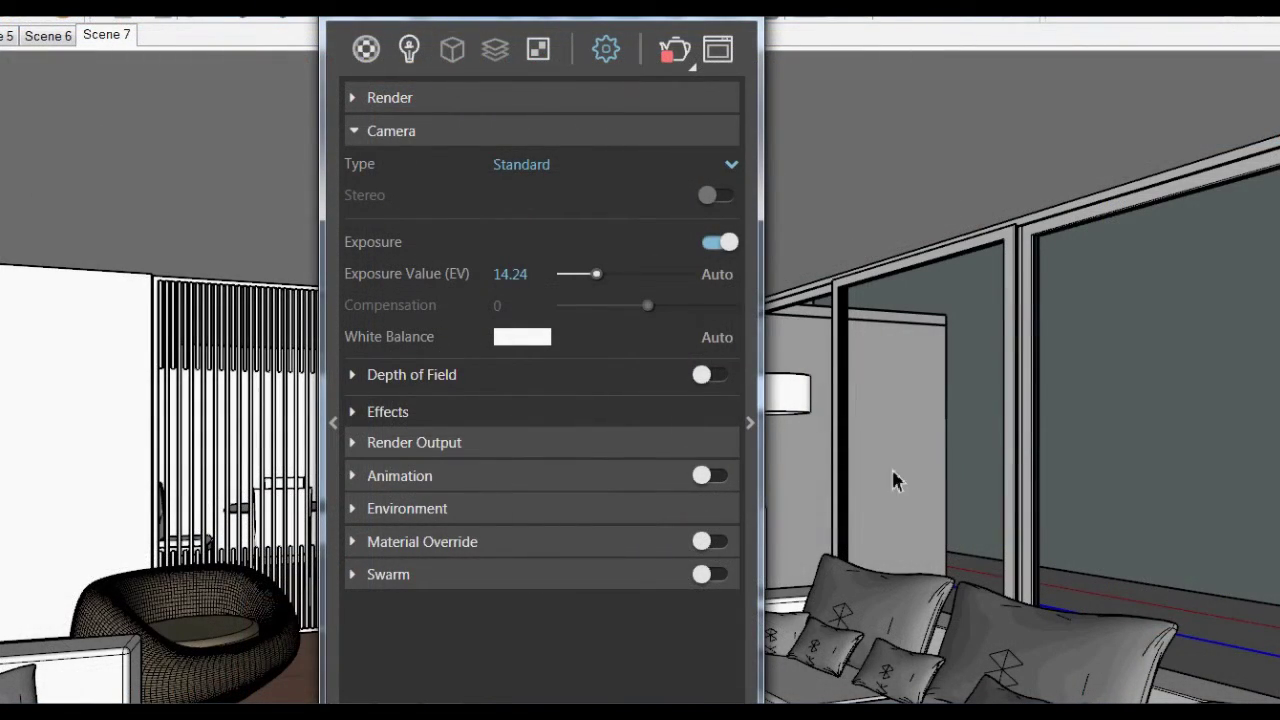
left_click(400, 131)
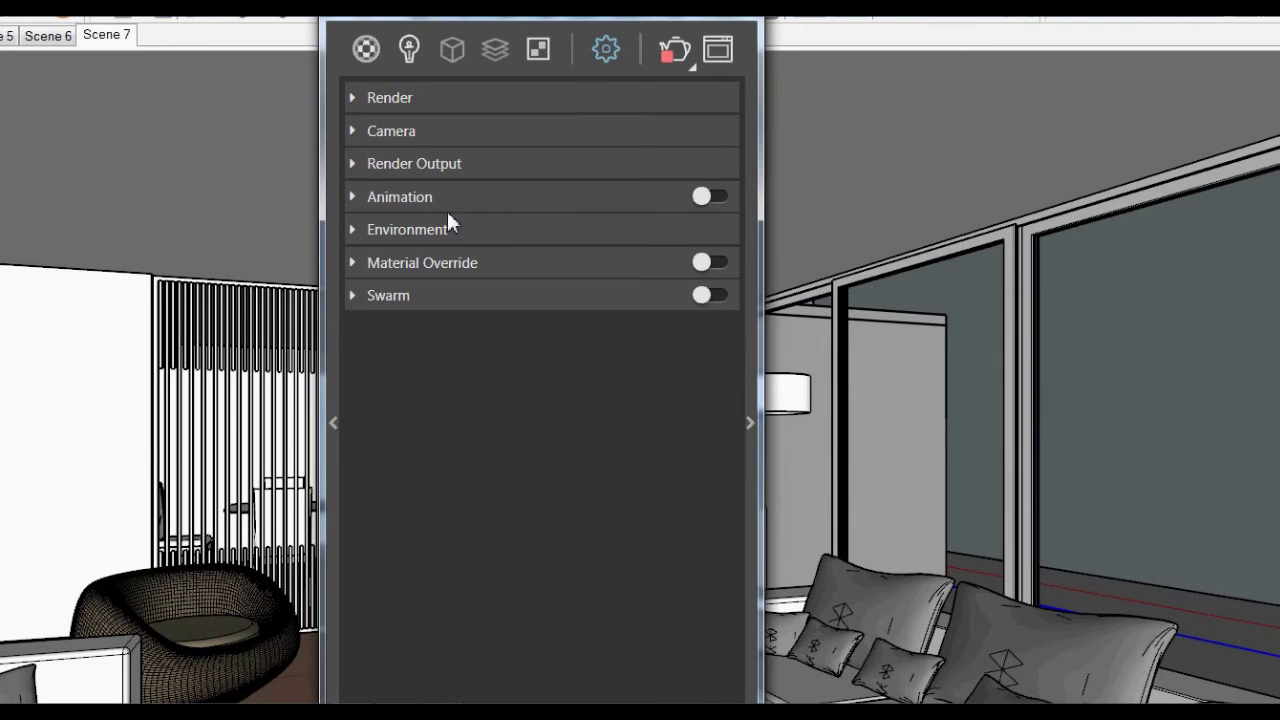
Set the V-Ray render output width to 1280, keeping the 16:9 - Widescreen aspect ratio.
left_click(357, 165)
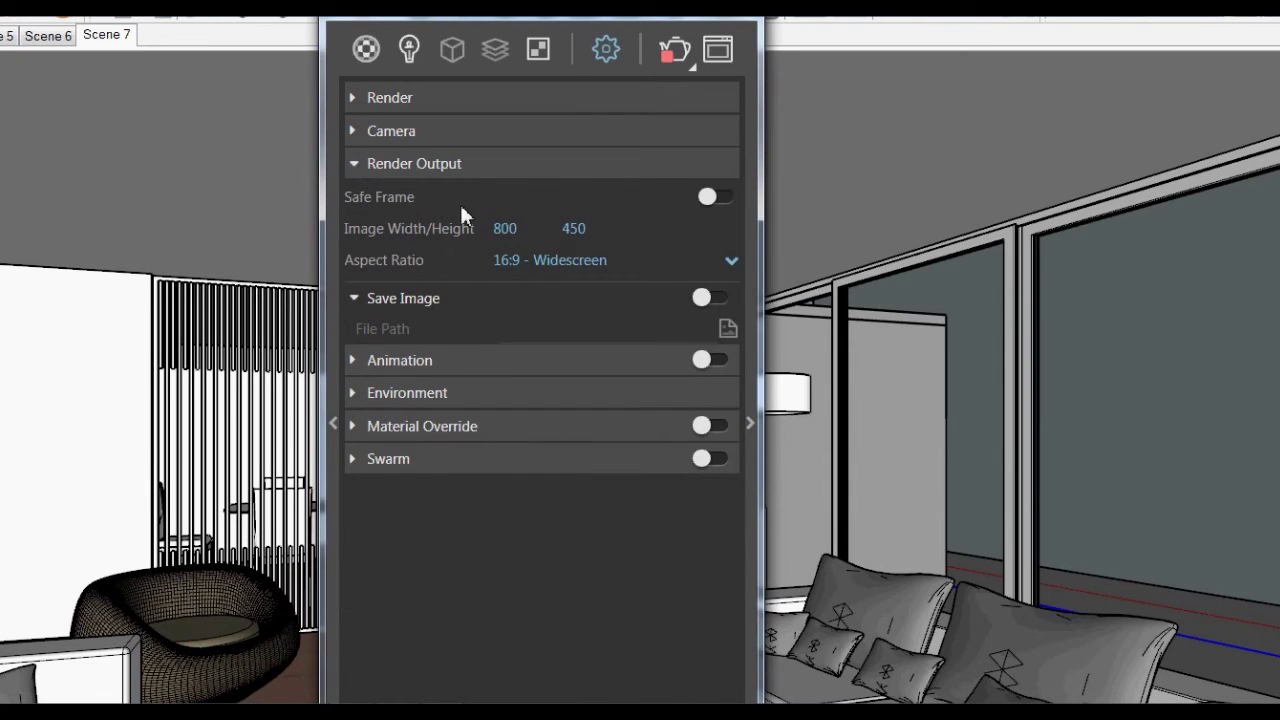
left_click(537, 240)
key("BackSpace")
key("BackSpace")
type("128")
left_click(653, 246)
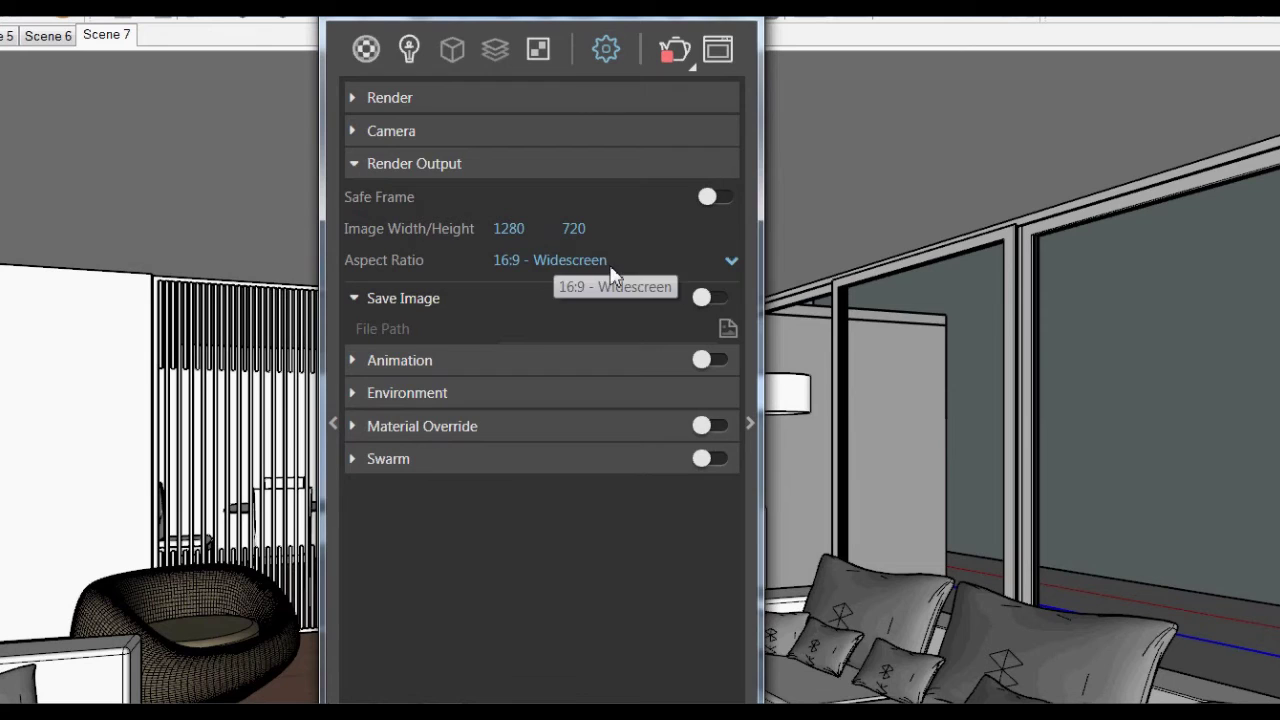
left_click(732, 260)
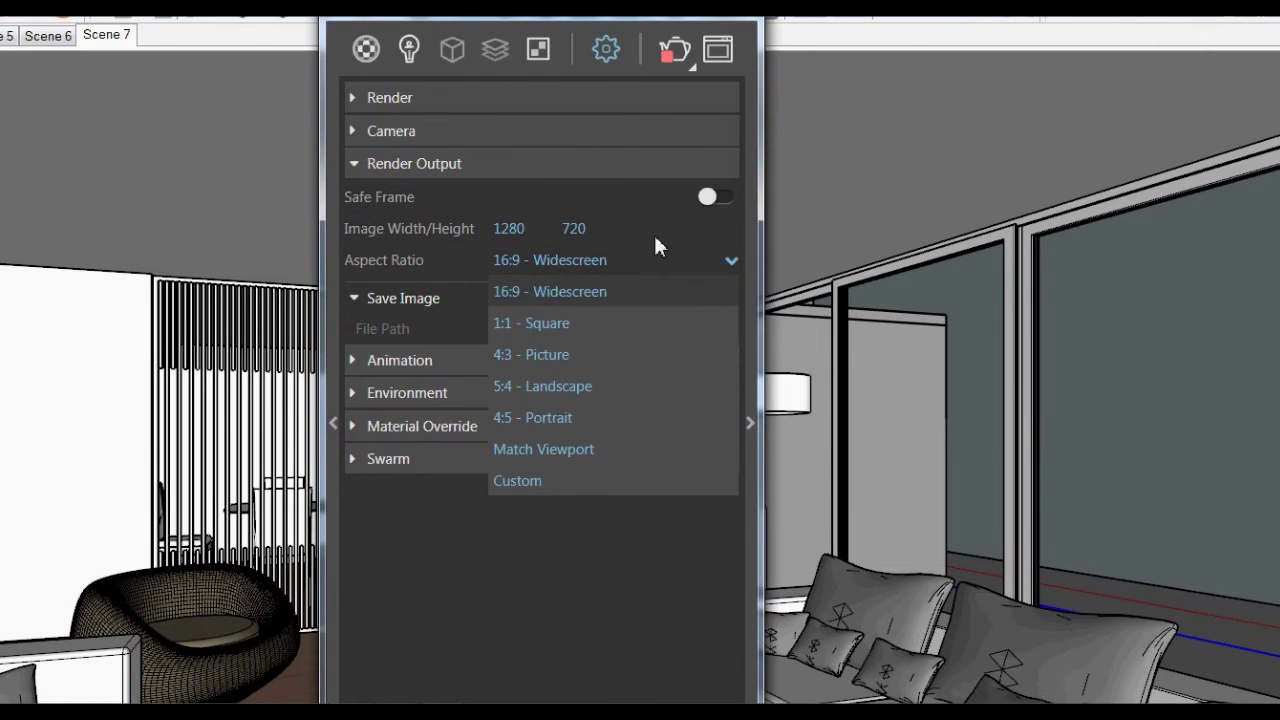
left_click(606, 259)
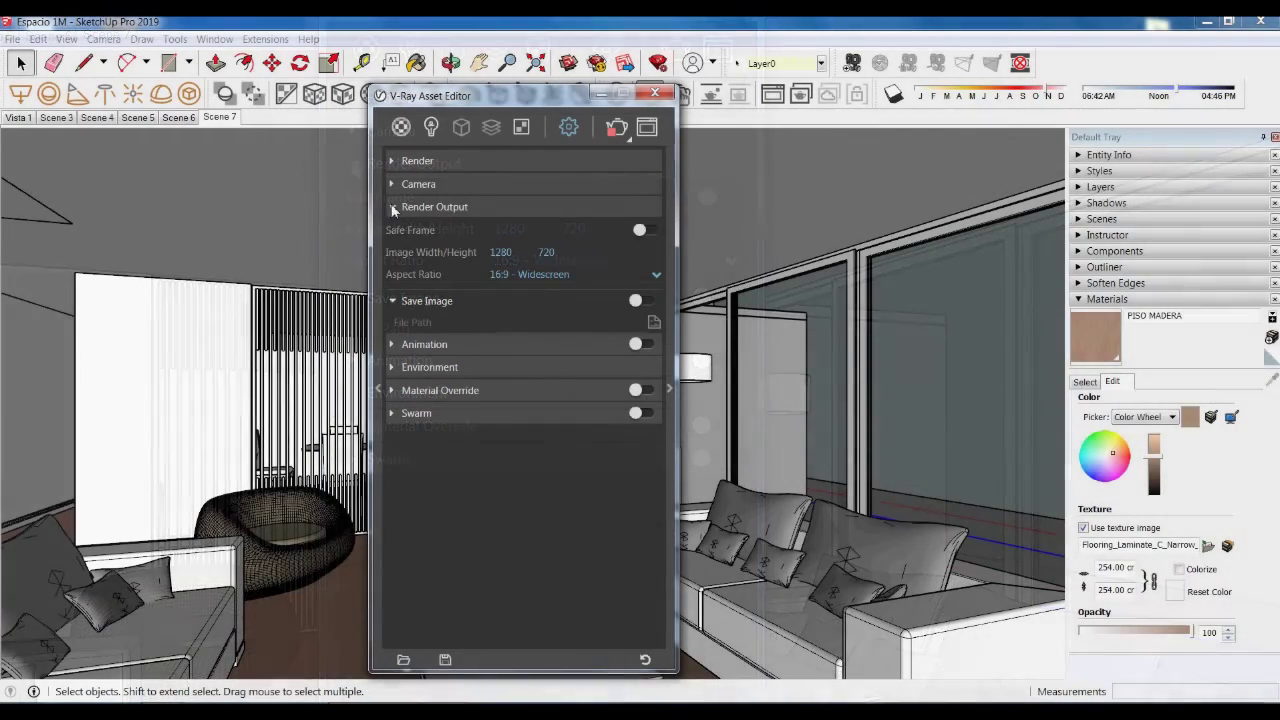
left_click(539, 208)
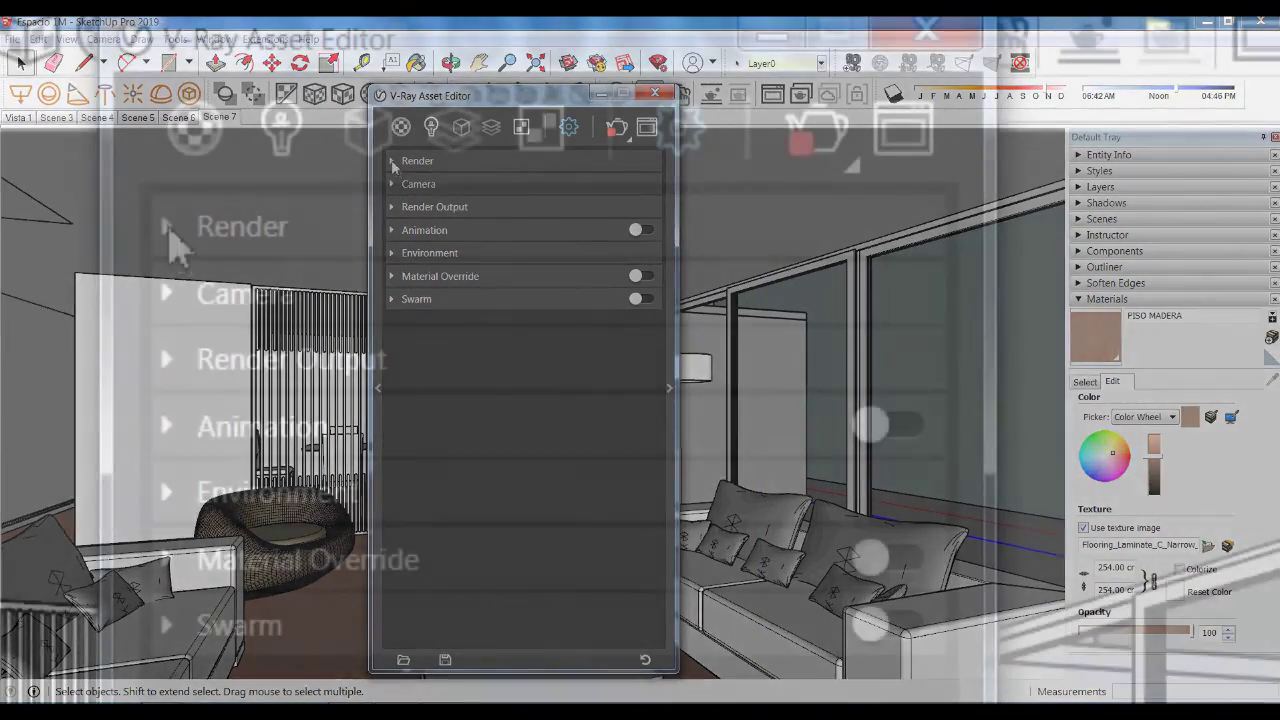
Review the engine, progressive, quality and denoise options in the V-Ray Render settings.
left_click(393, 160)
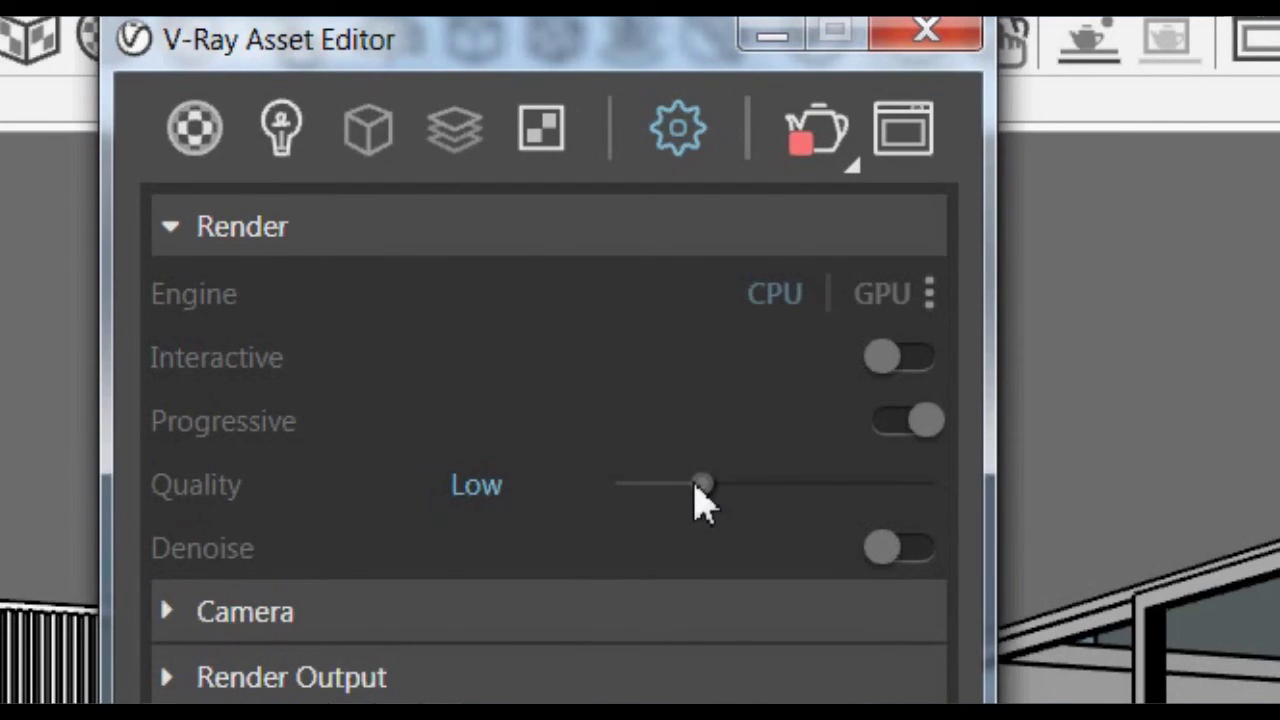
left_click_drag(632, 49, 794, 224)
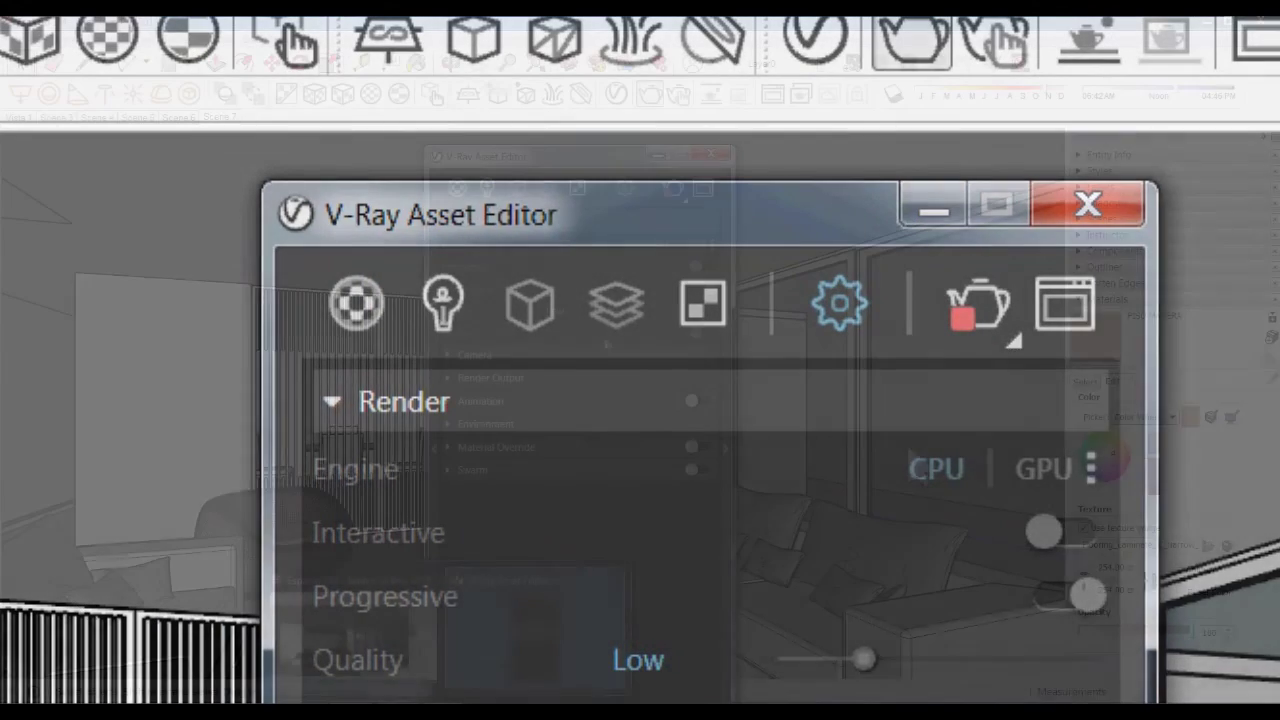
Switch to the Windows photo viewer, compare the rendered images dos and tres, and minimize the viewer.
mouse_move(350, 711)
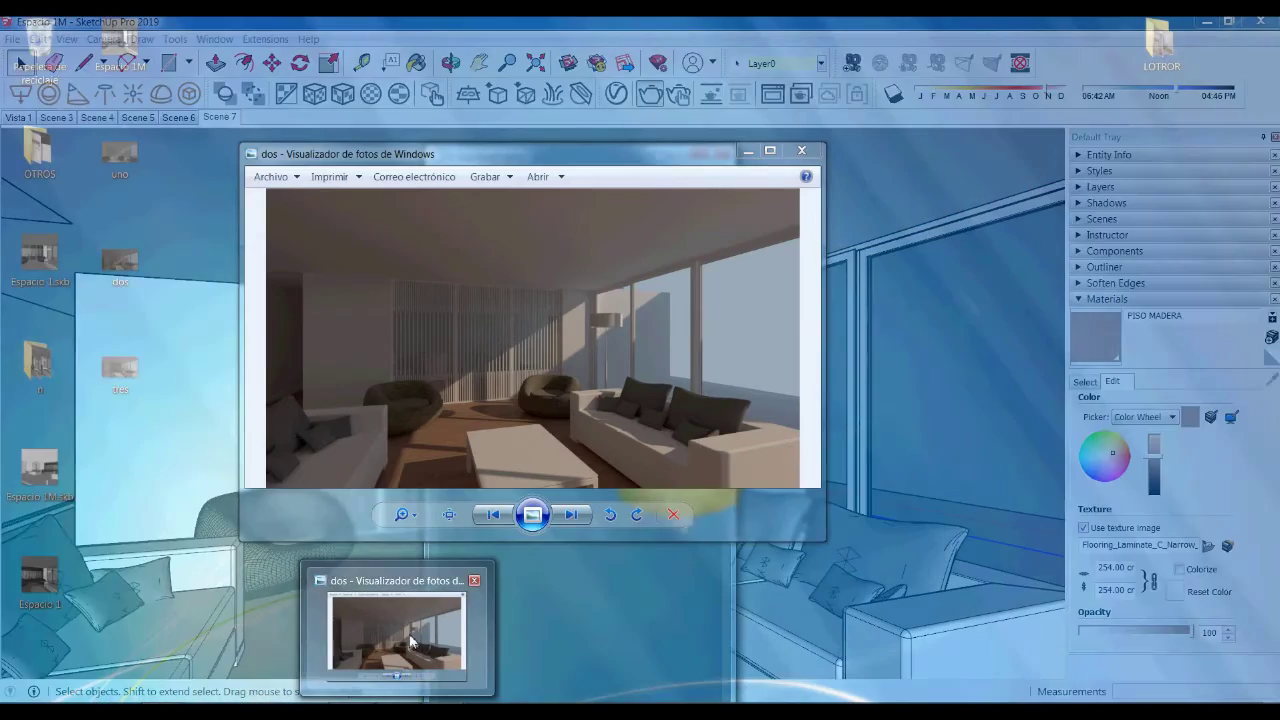
left_click(414, 645)
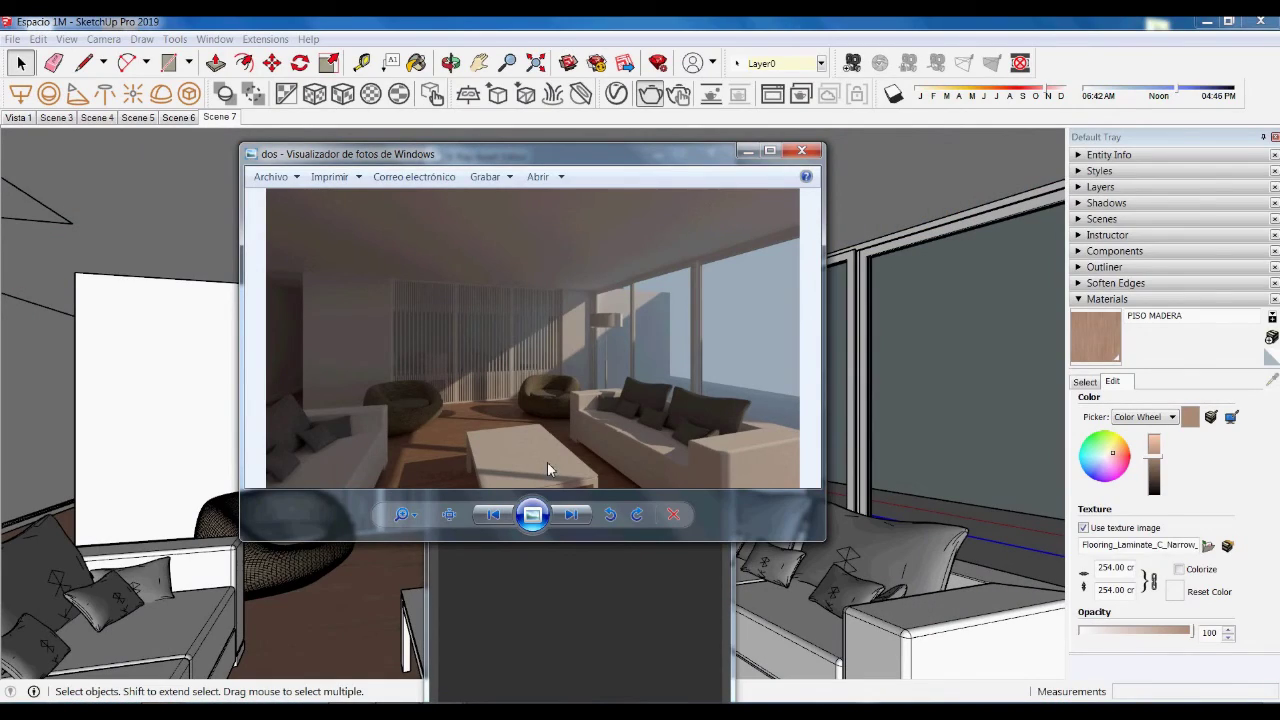
left_click(570, 515)
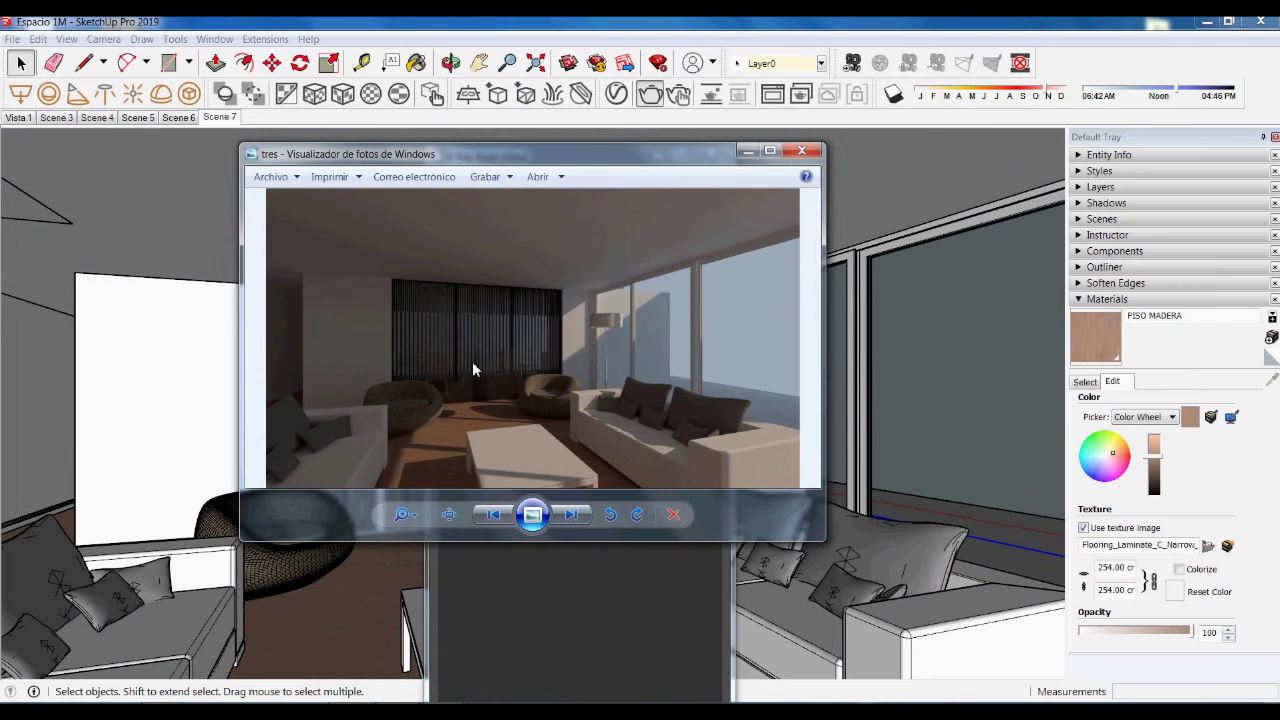
left_click(747, 151)
Search the V-Ray material library for VEN and add Veneer D02 120cm to the scene materials.
left_click_drag(586, 160, 703, 103)
left_click(566, 166)
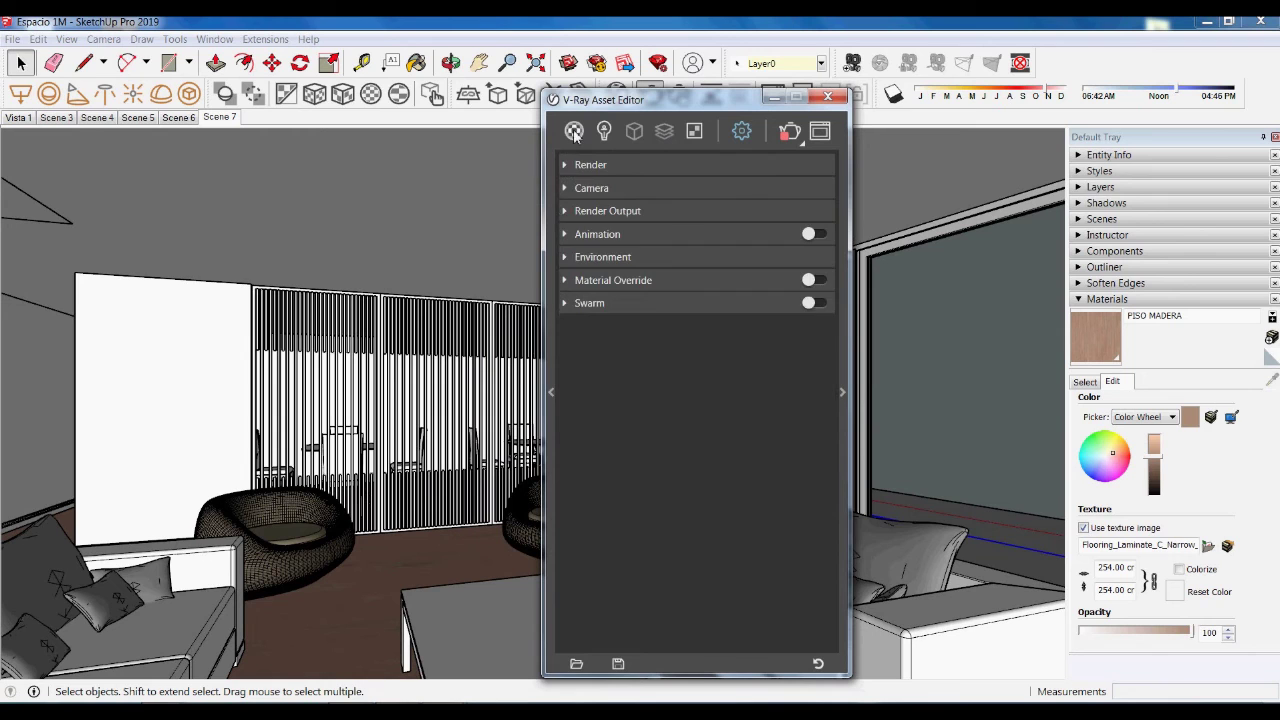
left_click(574, 131)
left_click(550, 392)
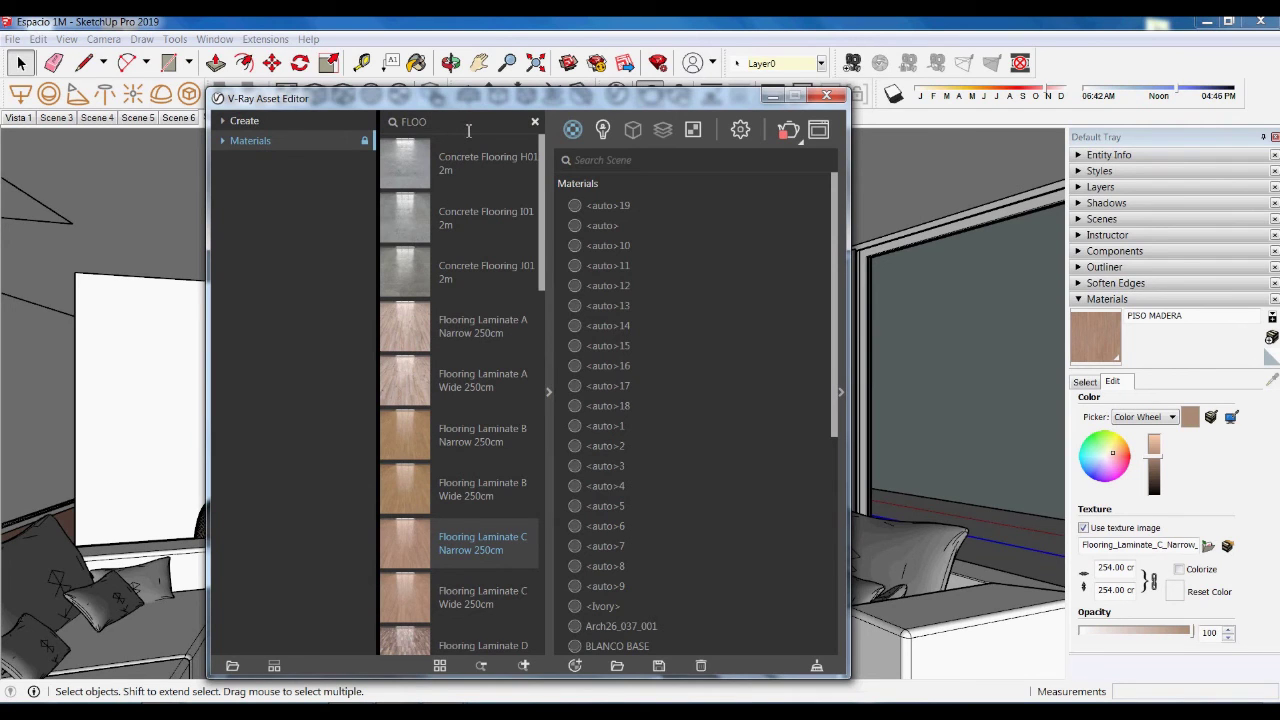
key("BackSpace")
key("BackSpace")
key("BackSpace")
type("VEN")
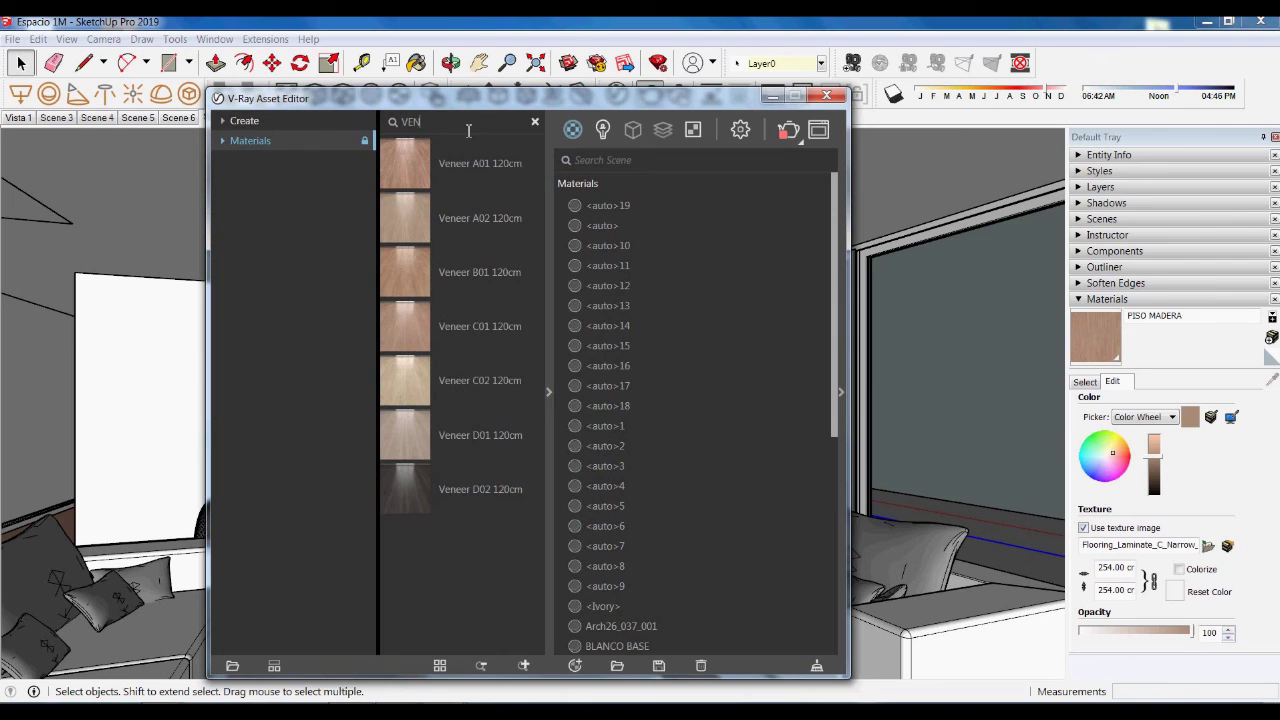
left_click_drag(401, 479, 695, 431)
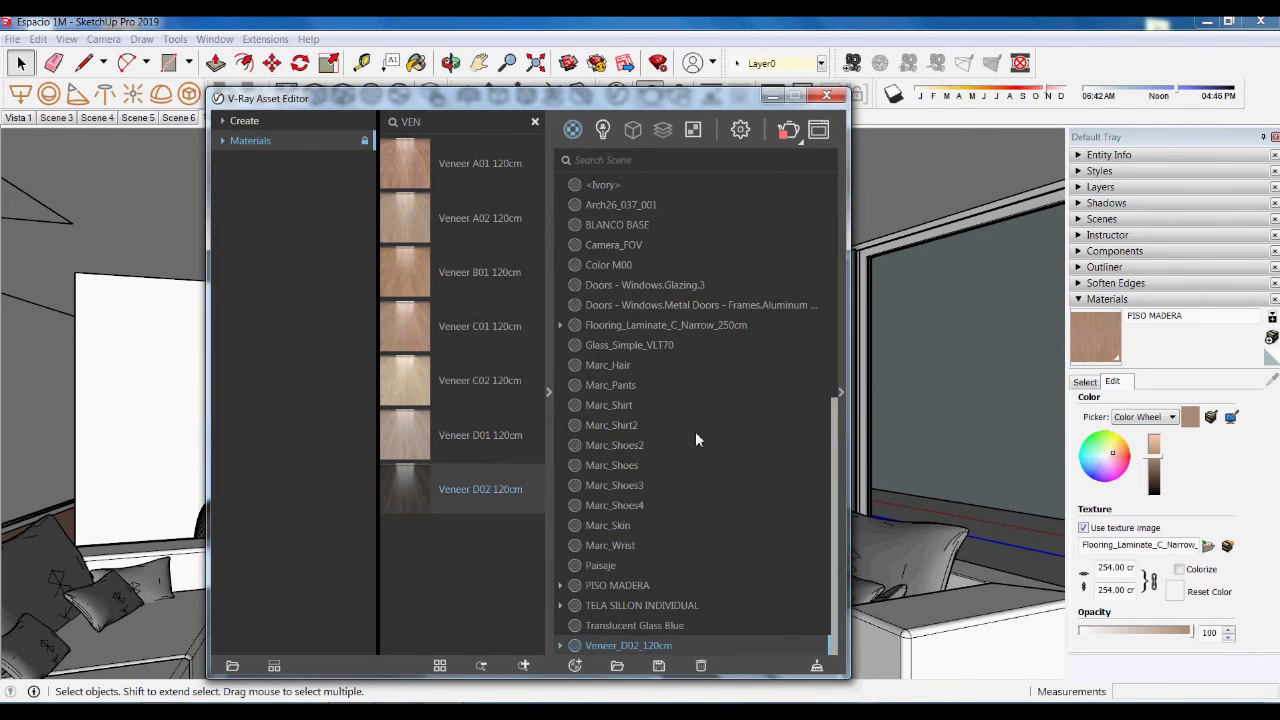
Apply the Veneer_D02_120cm material to the selected slatted partition panels behind the armchairs, and minimize the V-Ray Asset Editor.
right_click(692, 647)
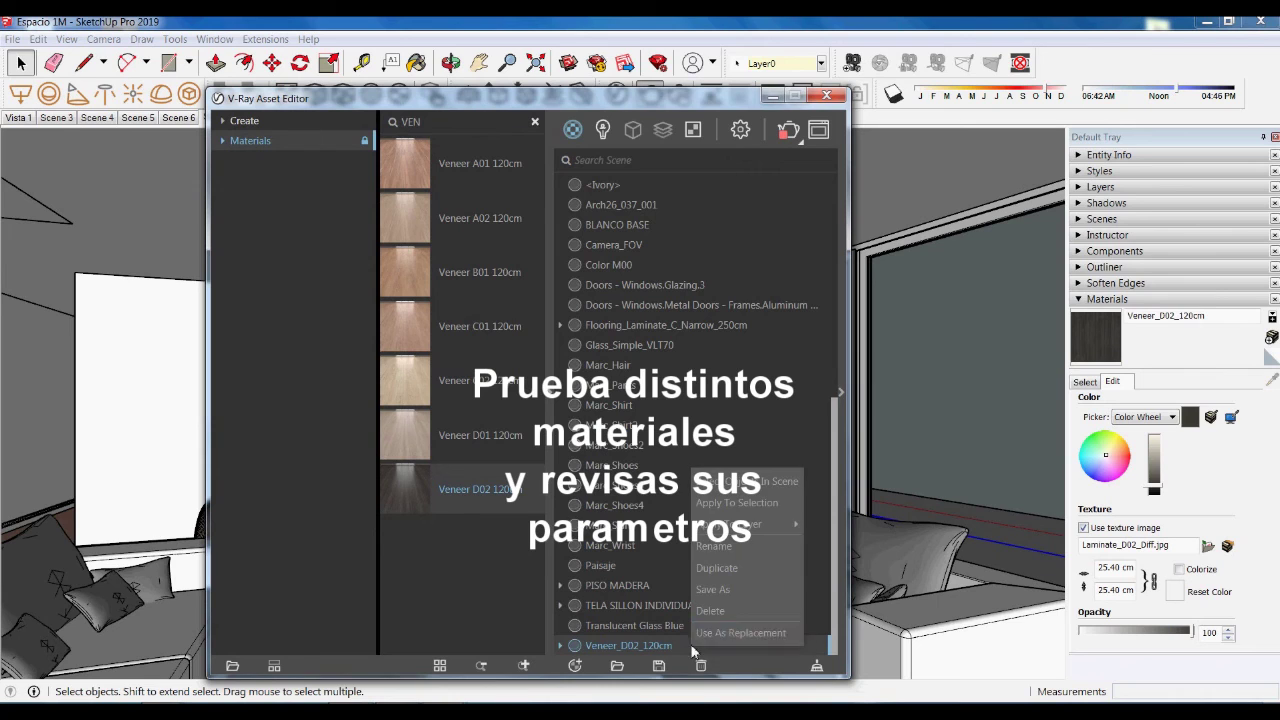
mouse_move(758, 528)
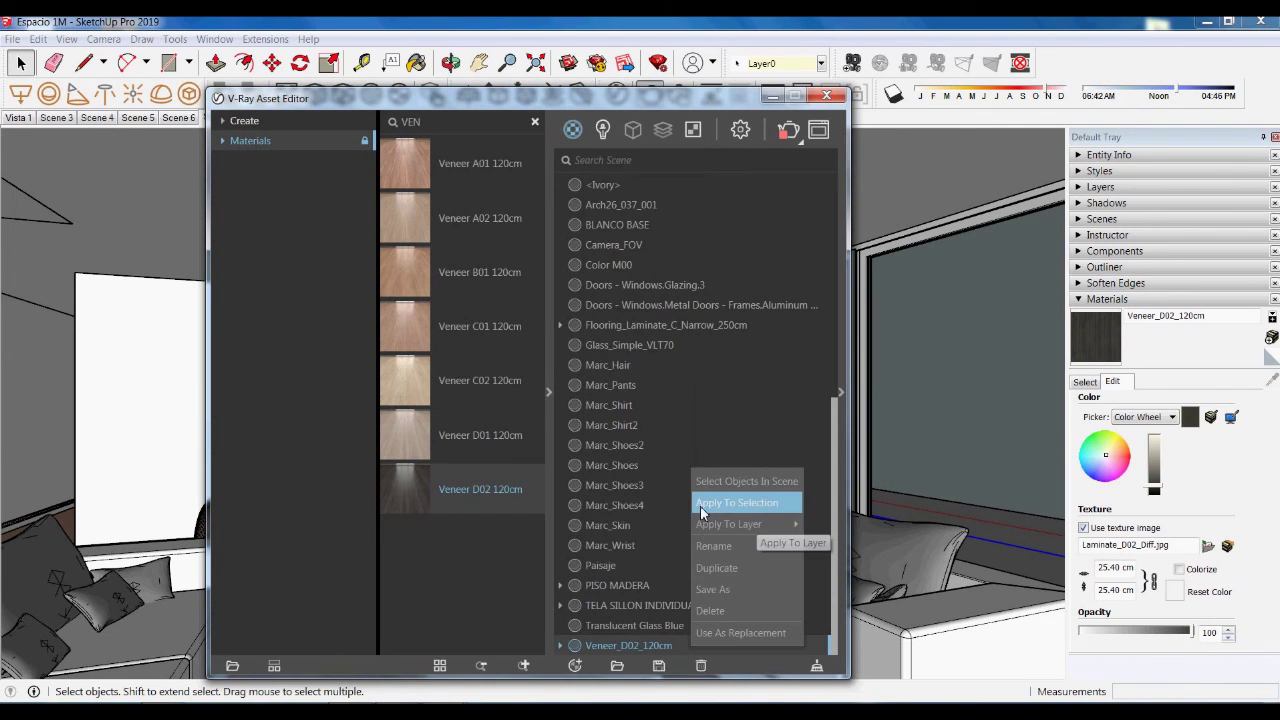
left_click(657, 528)
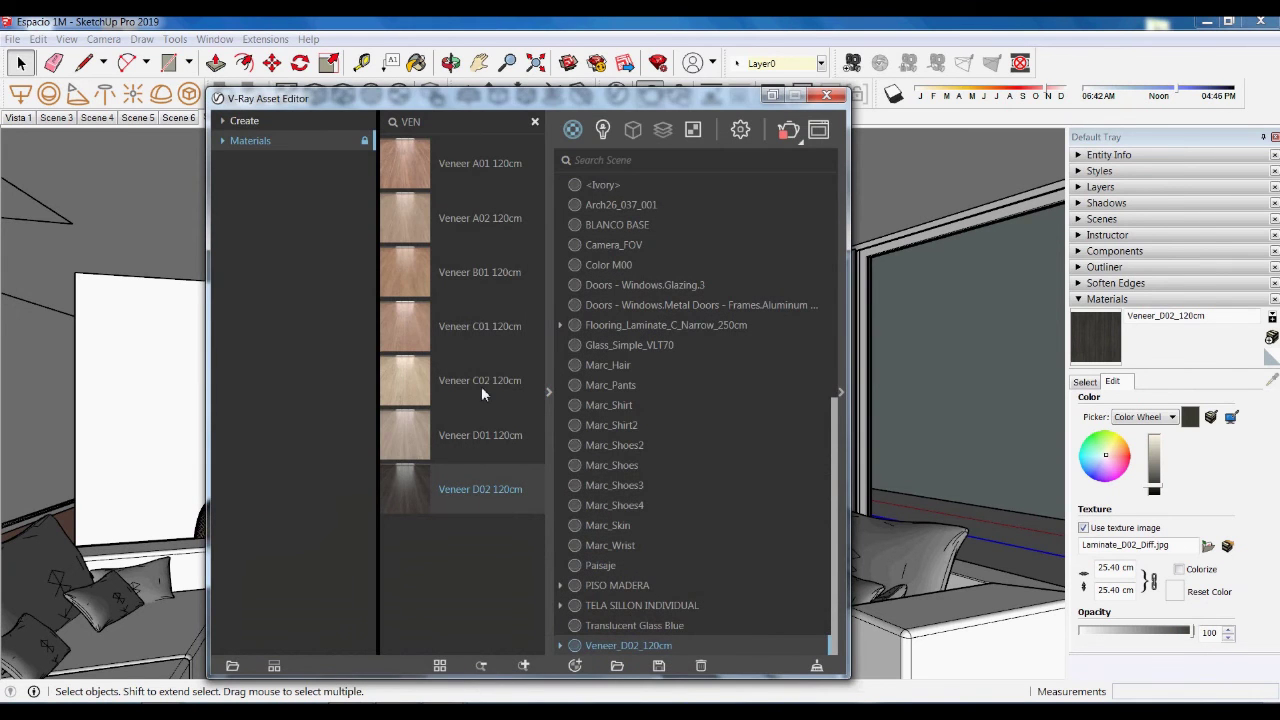
left_click(772, 96)
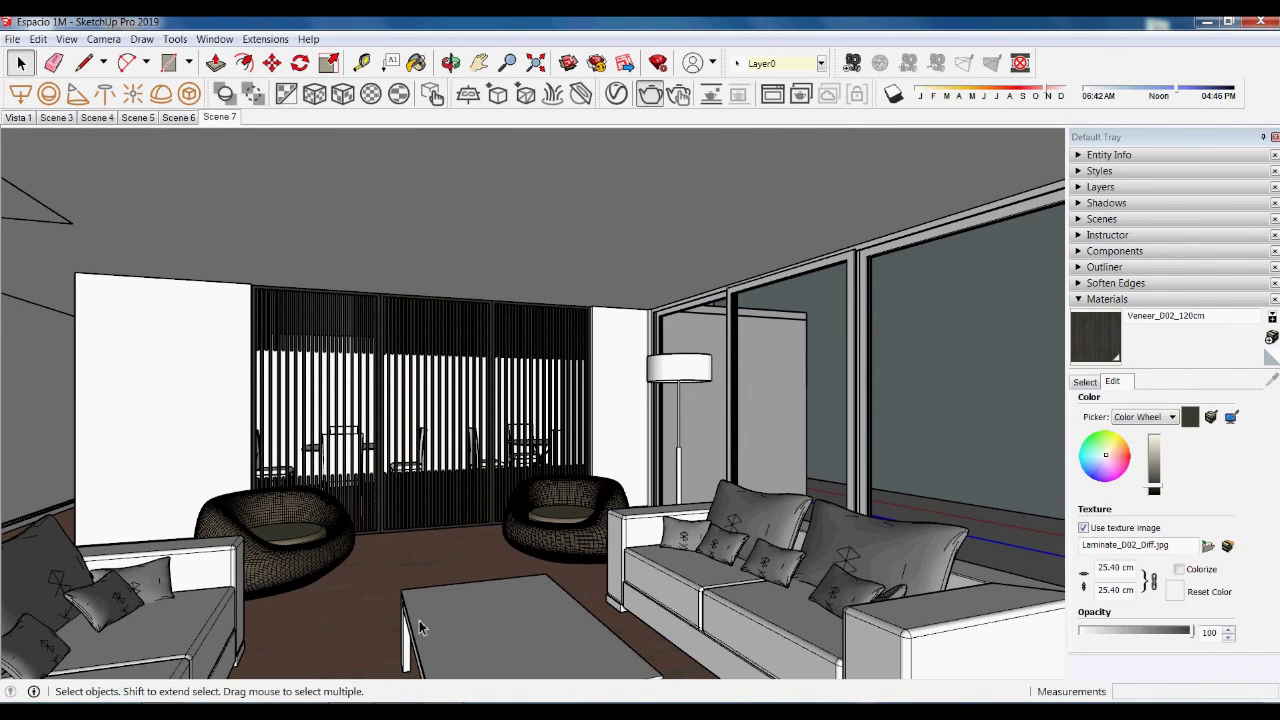
Examine the rendered image tres in the Windows photo viewer to check the dark partition, and minimize the viewer.
left_click(424, 676)
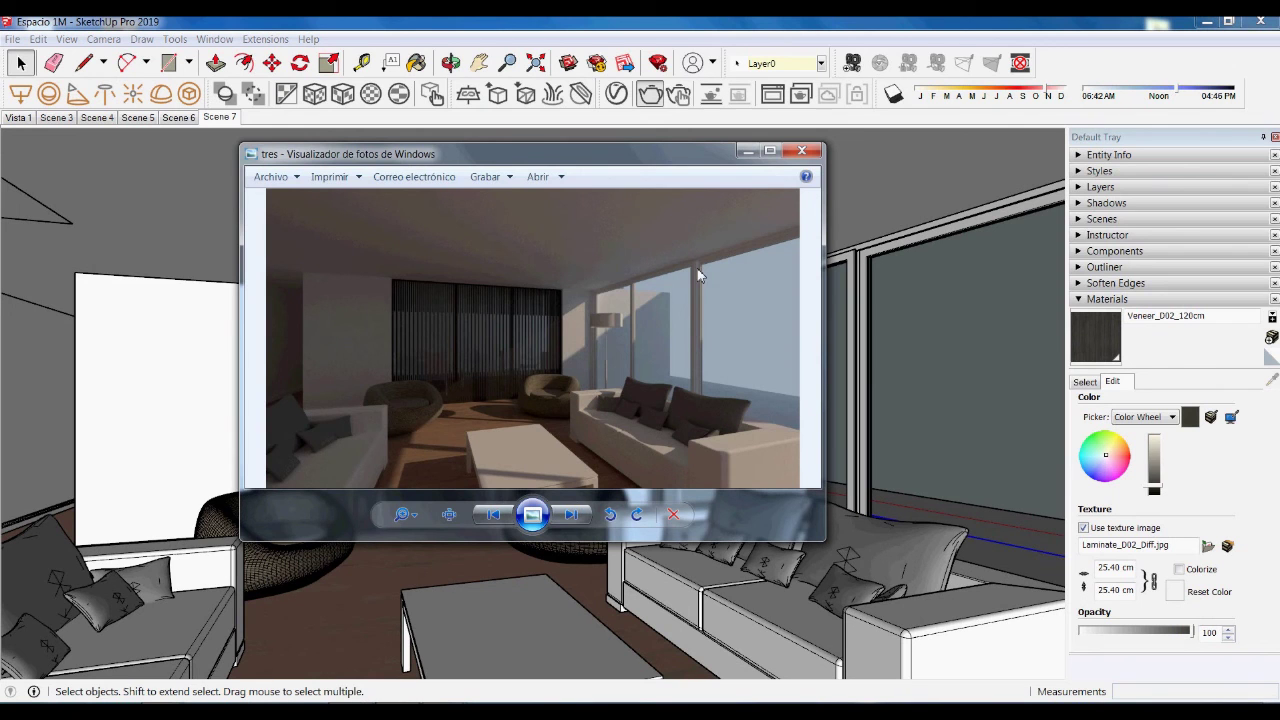
left_click(771, 153)
left_click(748, 151)
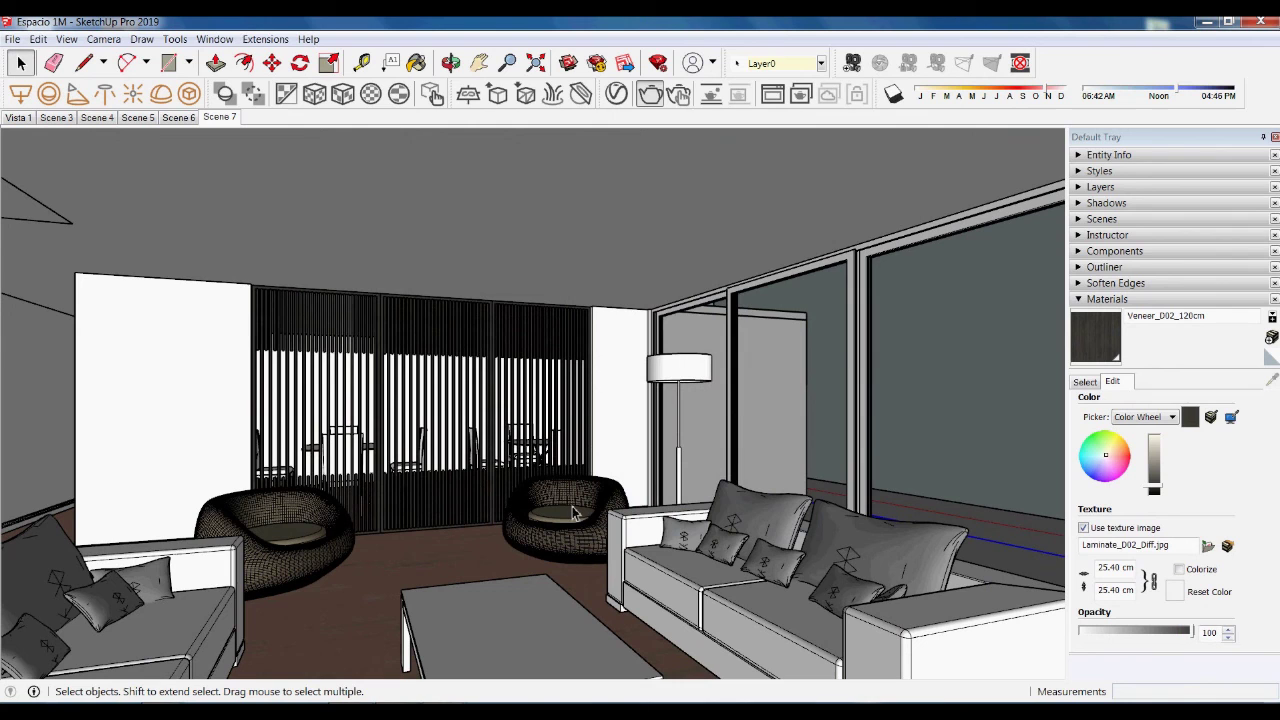